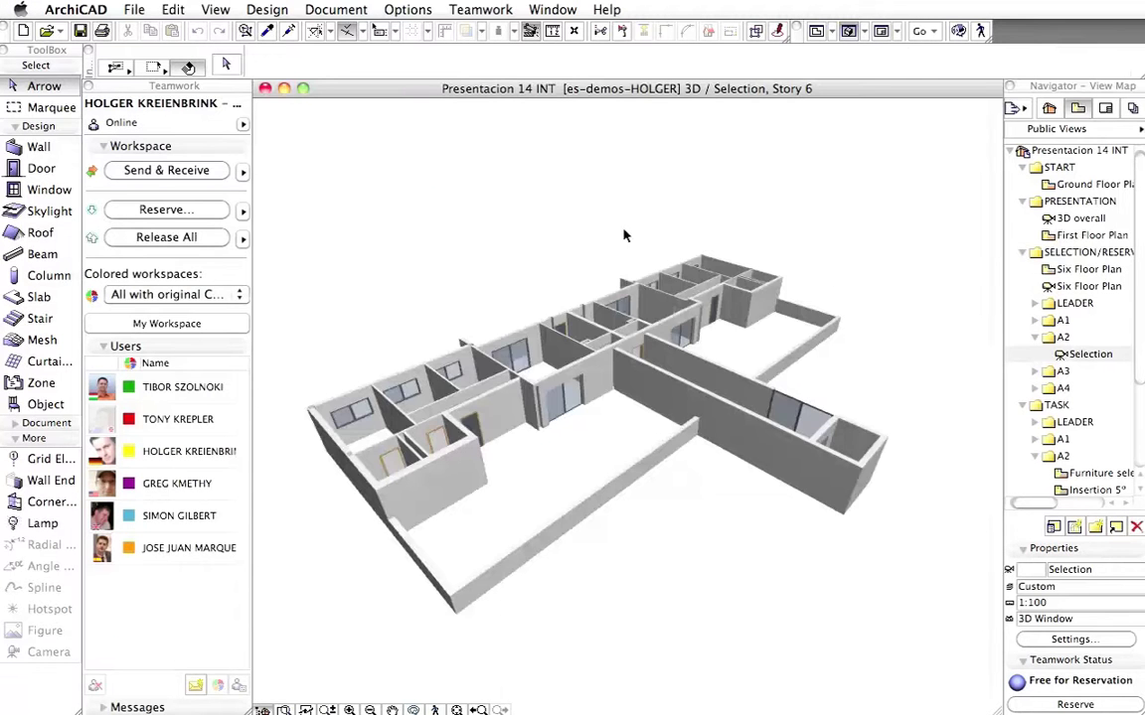
Select all elements in the 3D window and reserve them for the own workspace.
key(super+a)
click(169, 209)
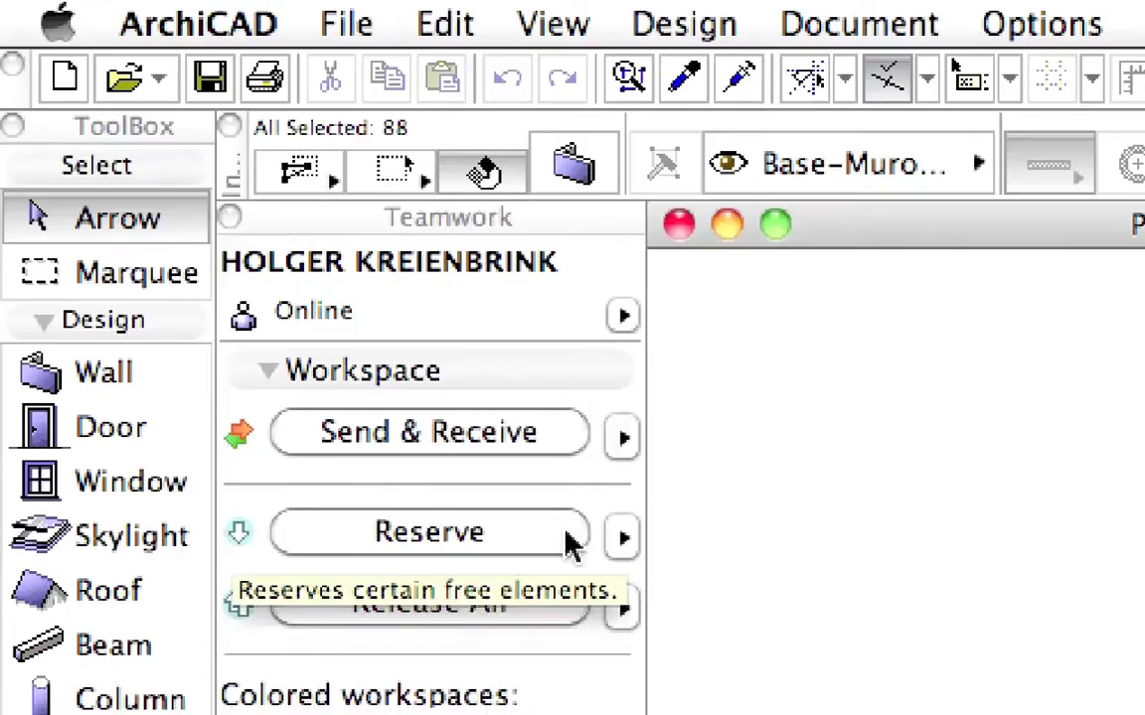
click(571, 544)
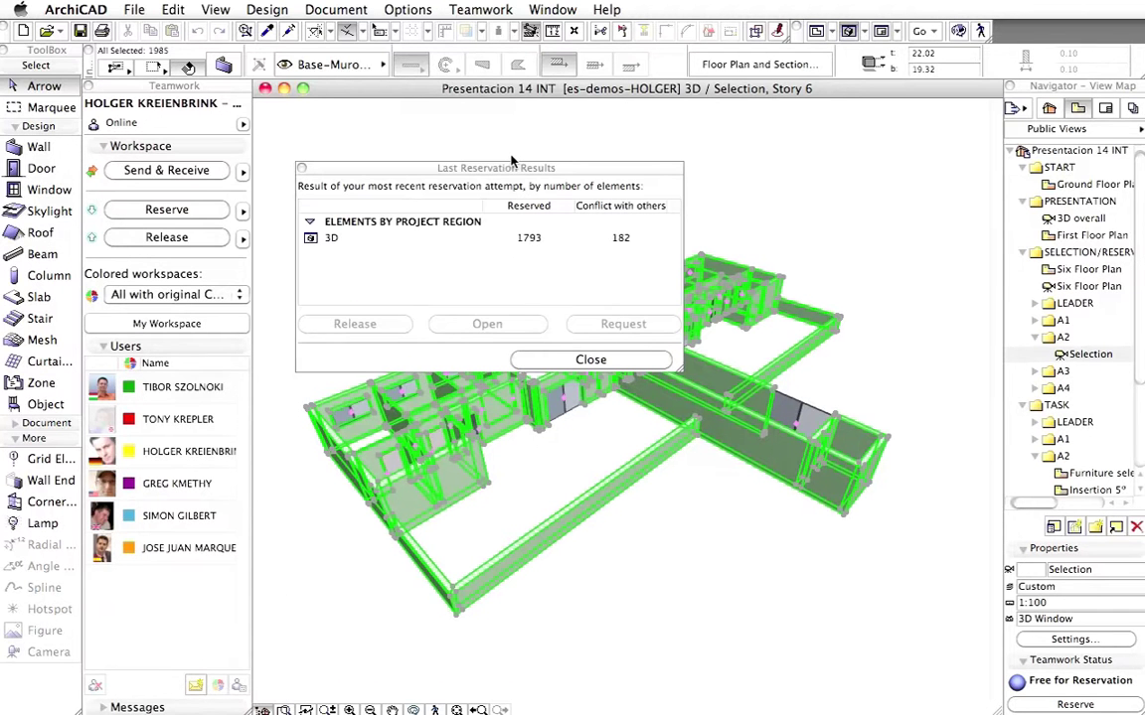
Request the conflicting elements of the 3D region from the reservation results, close the results and clear the selection.
click(509, 184)
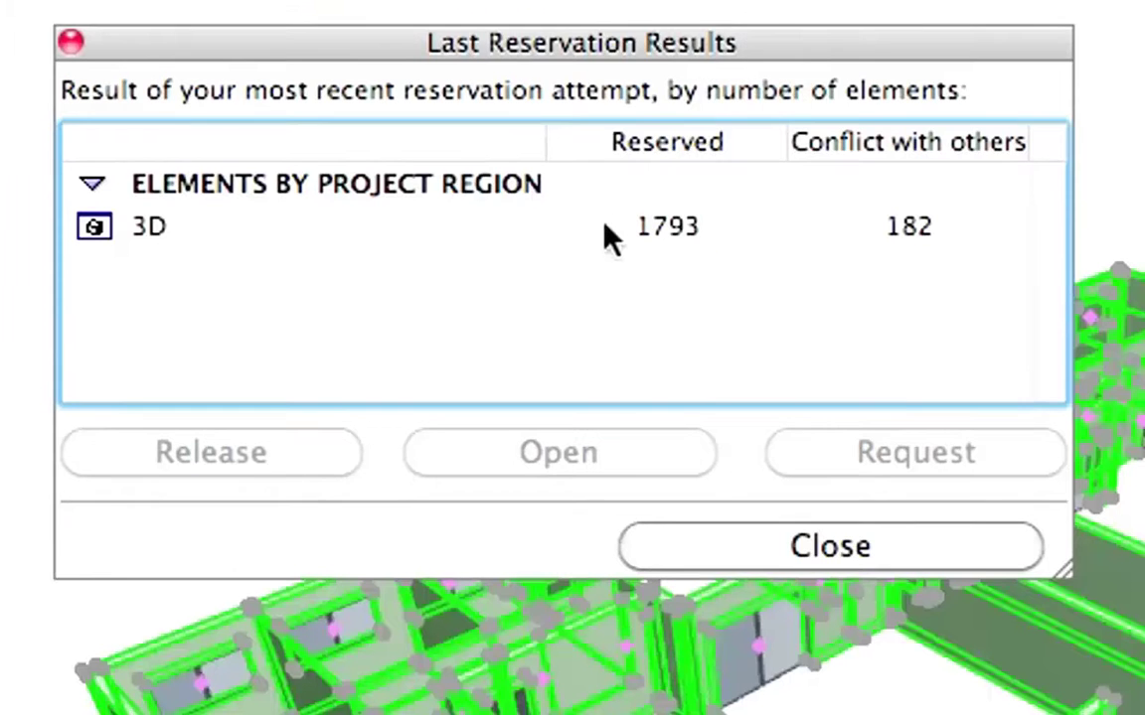
click(164, 230)
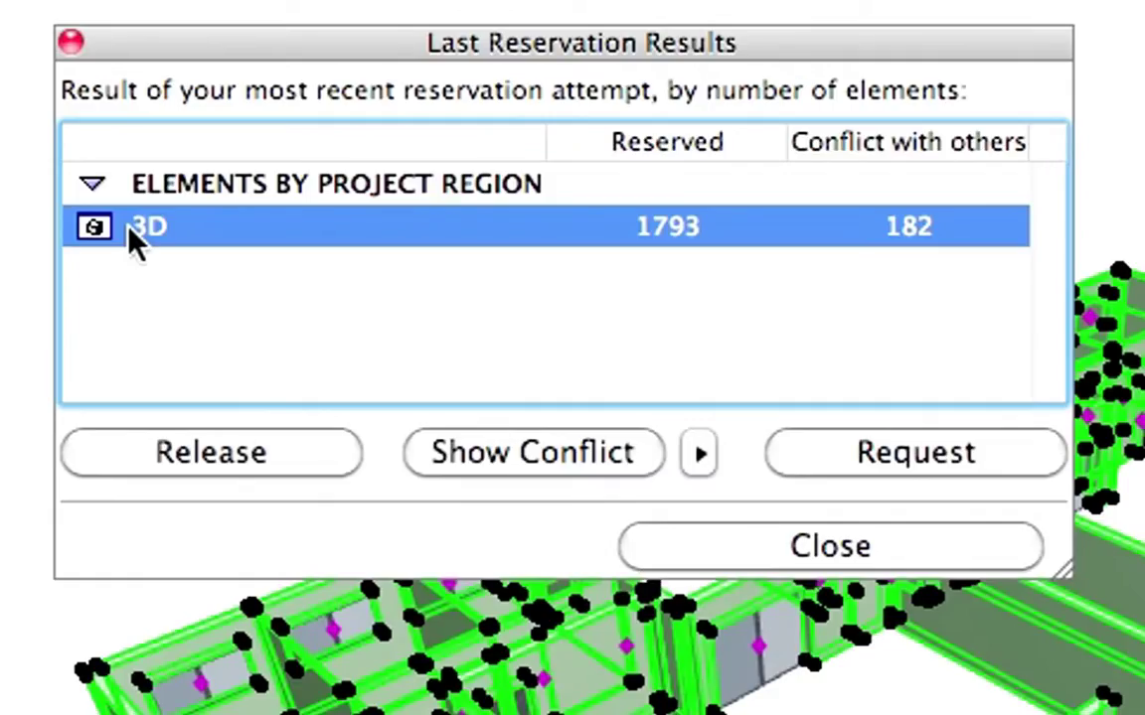
click(909, 457)
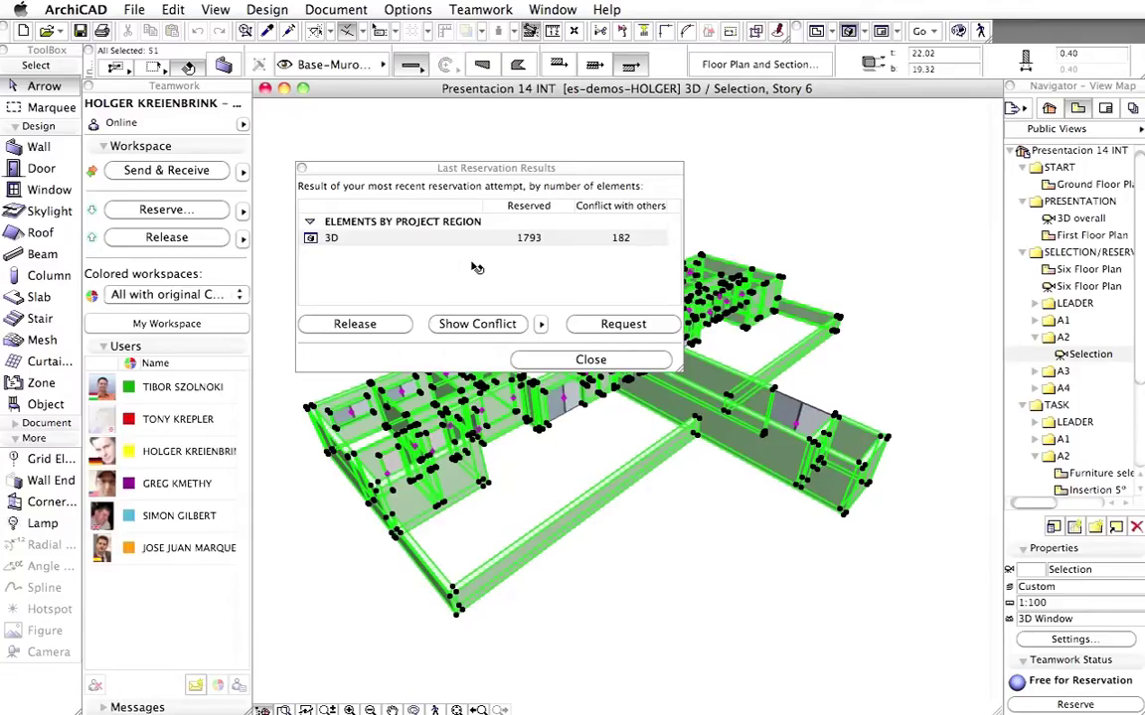
click(593, 362)
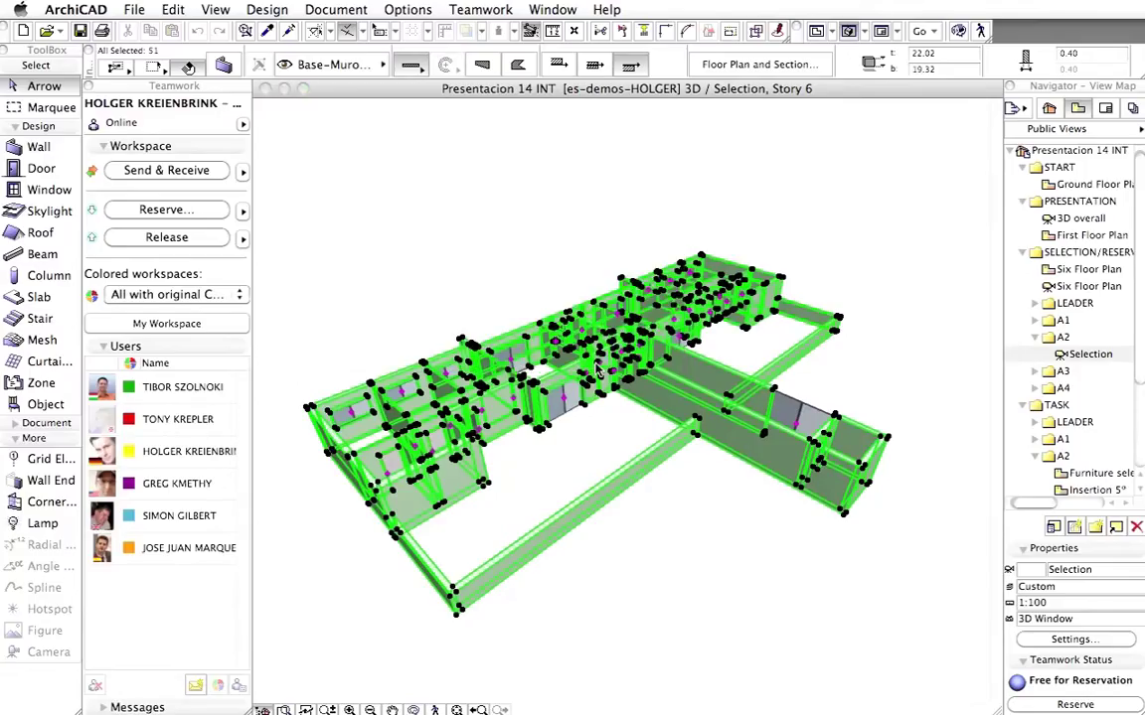
key(Escape)
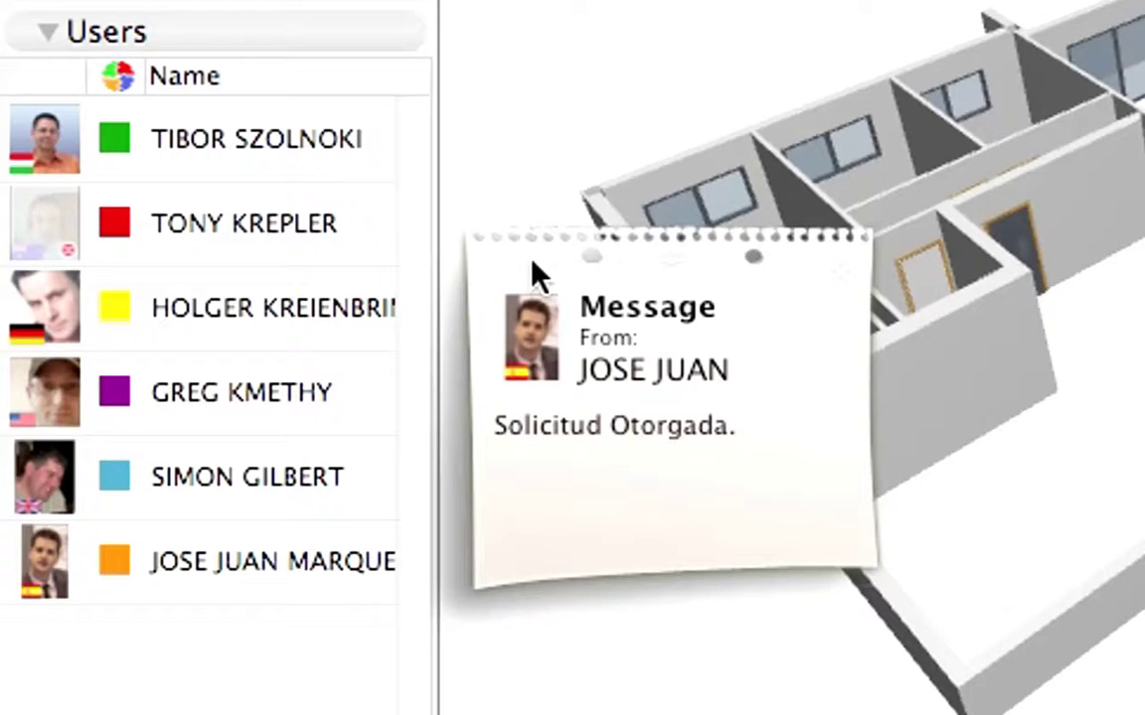
Read and close the answer to the ownership request, and grant a teammate's incoming request for elements in the 3D window.
click(532, 273)
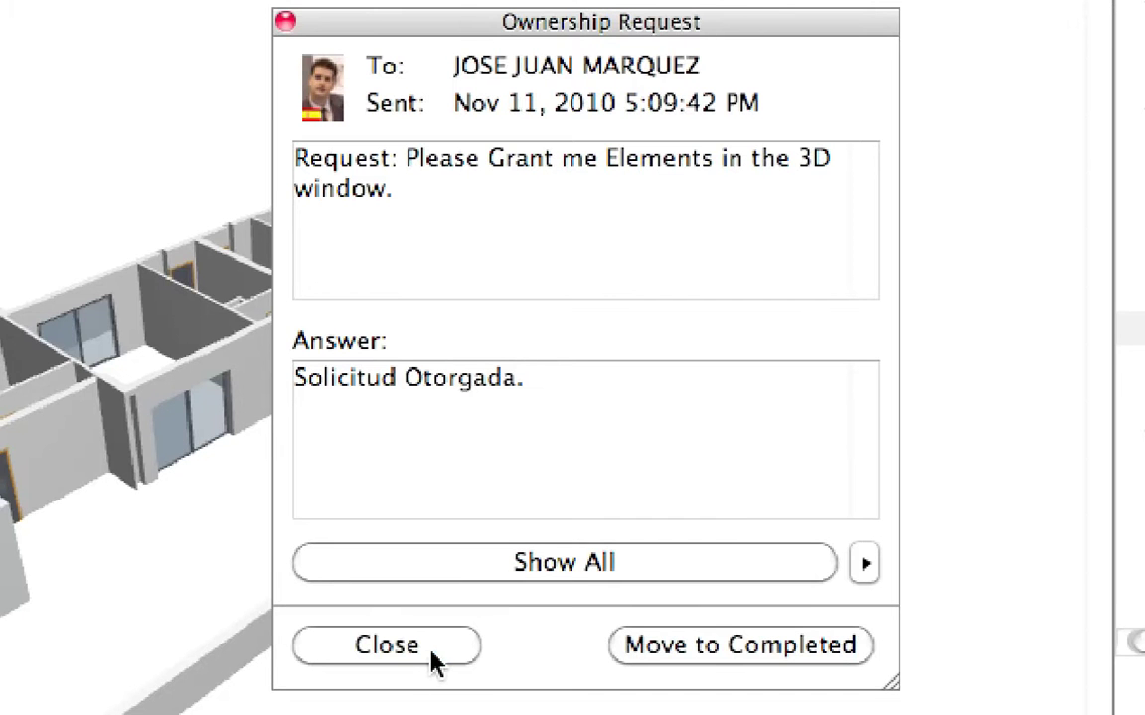
click(679, 512)
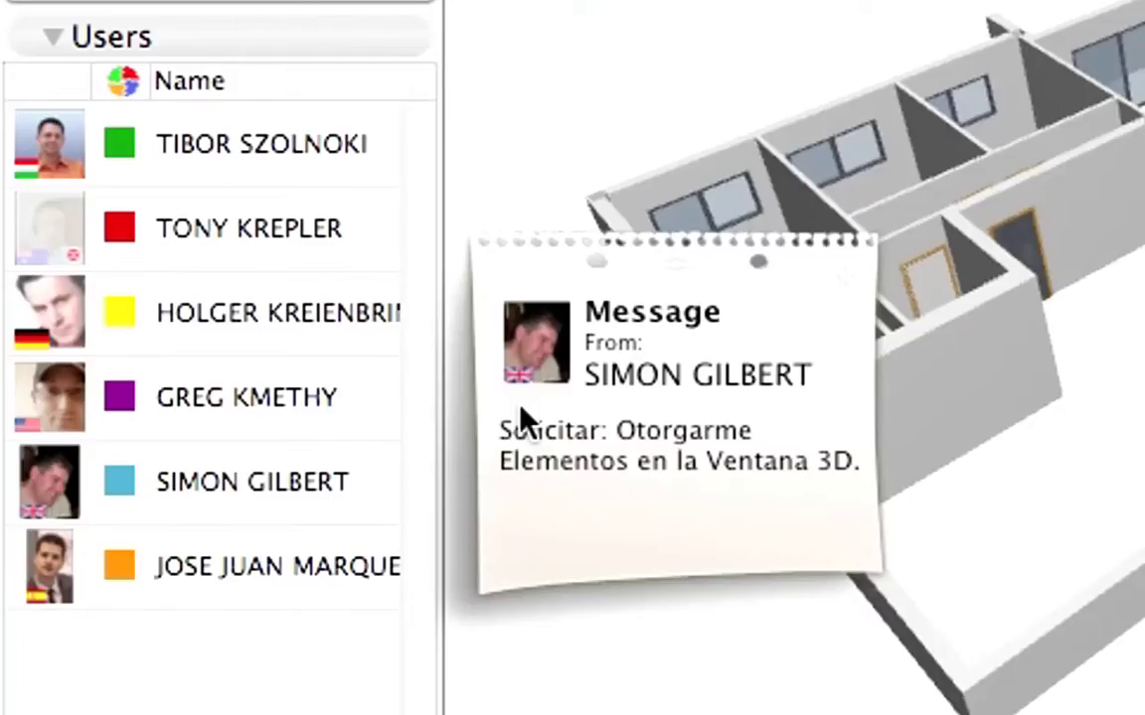
click(520, 409)
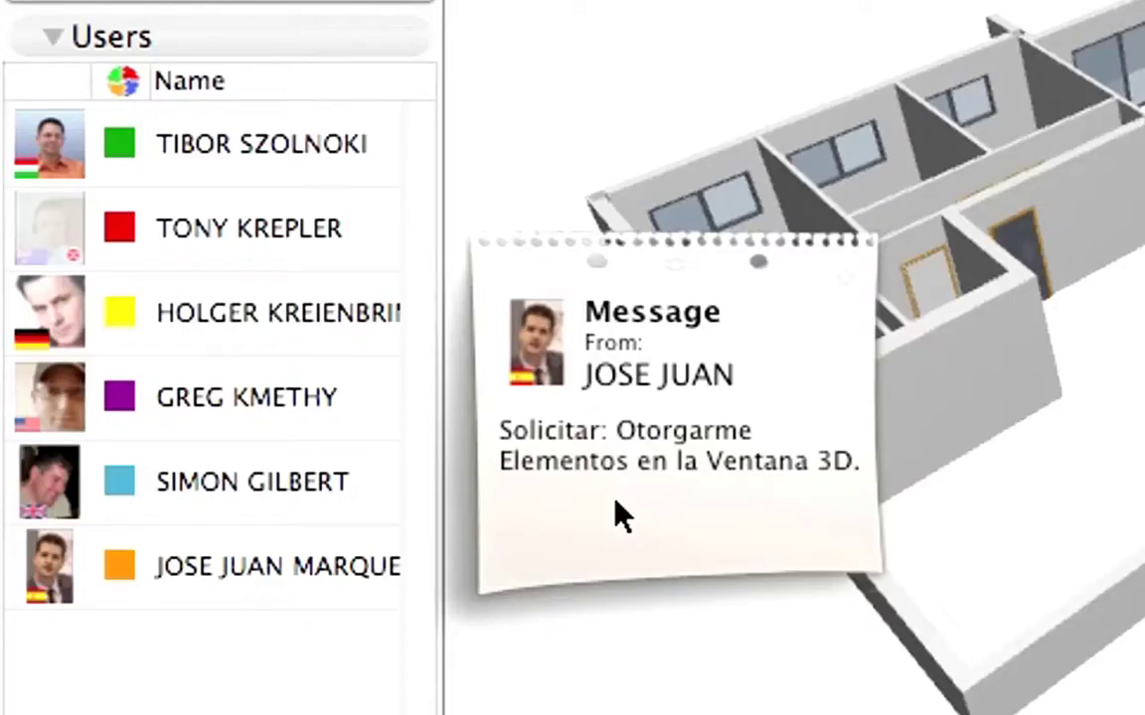
click(620, 514)
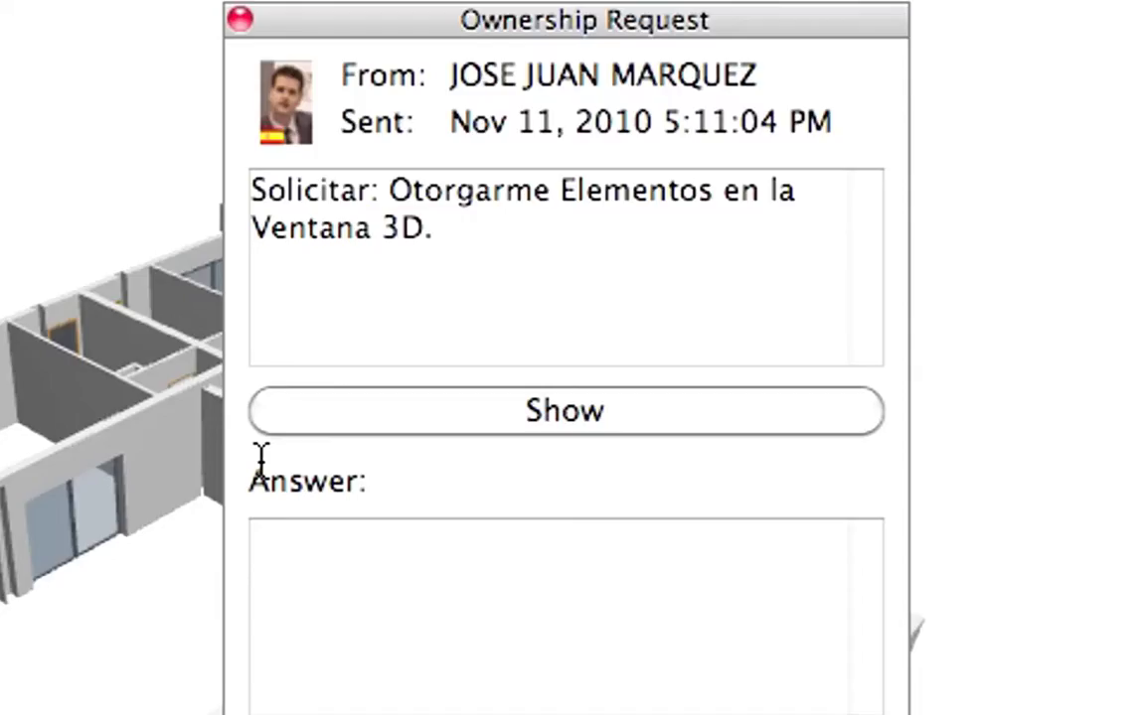
click(807, 679)
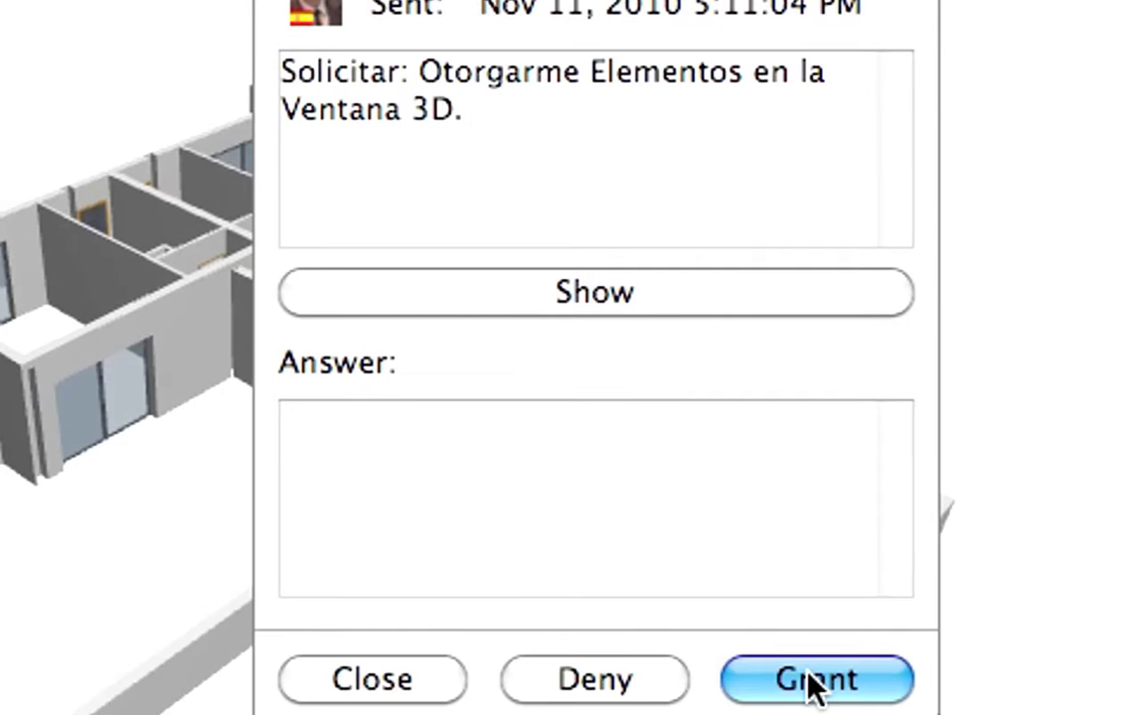
click(815, 682)
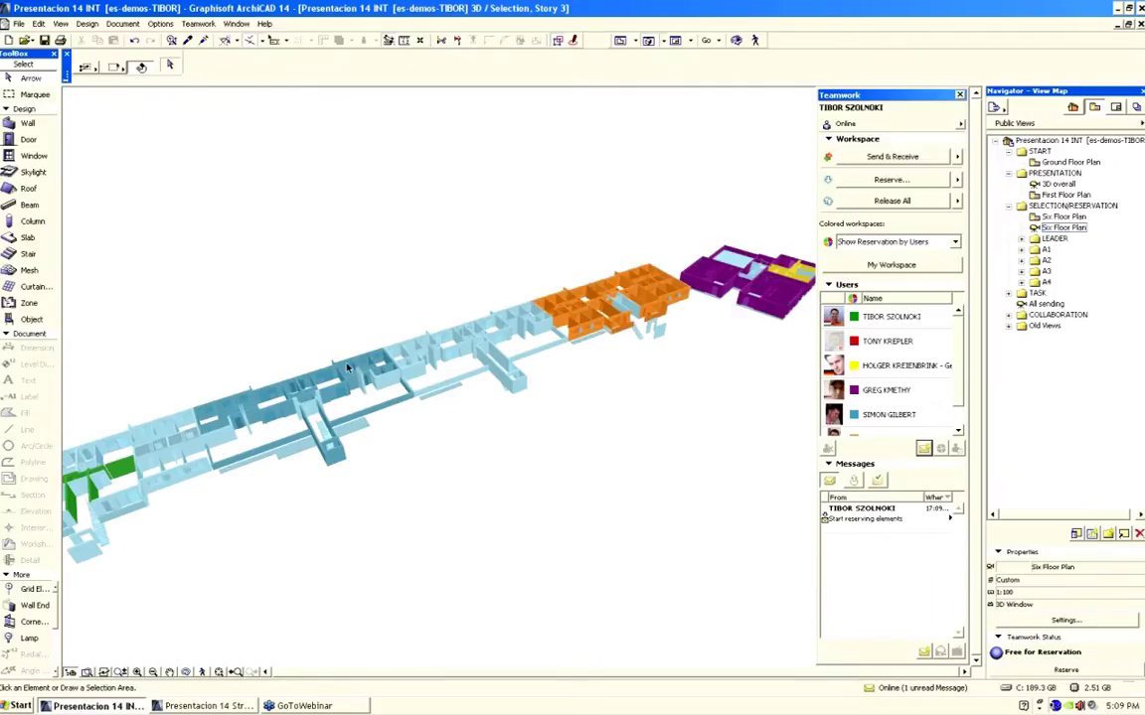
Open the new English ownership request for 3D window elements, grant it, and assign and send the modified elements to the server.
mouse_move(348, 368)
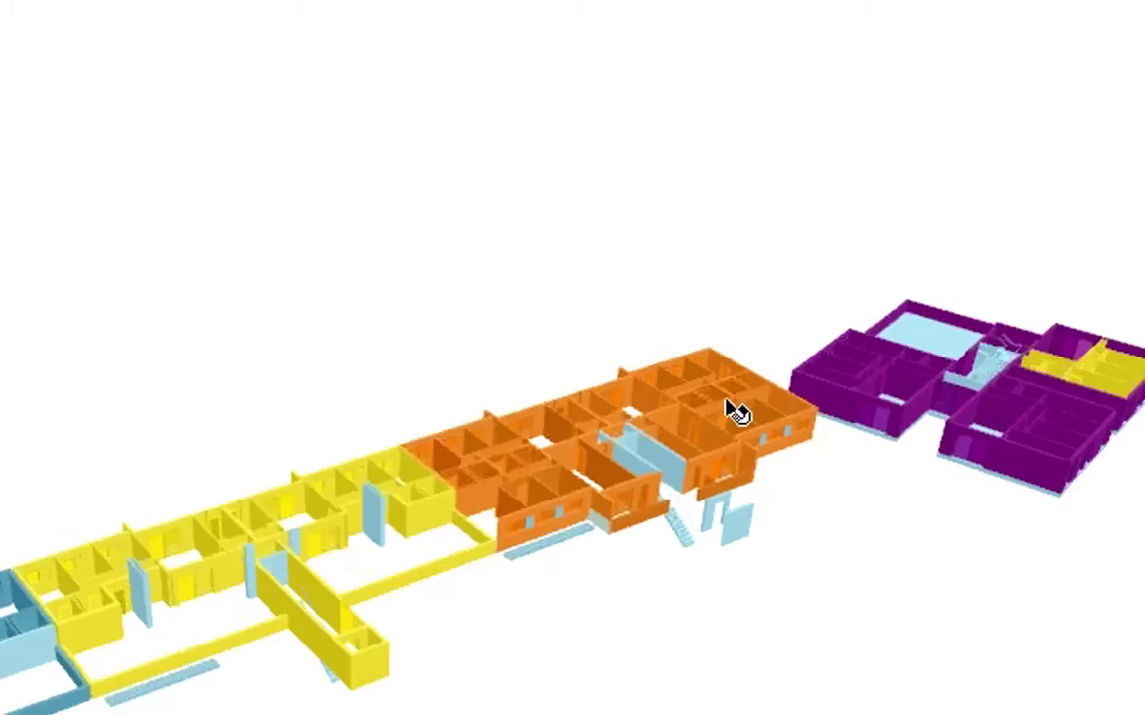
mouse_move(890, 191)
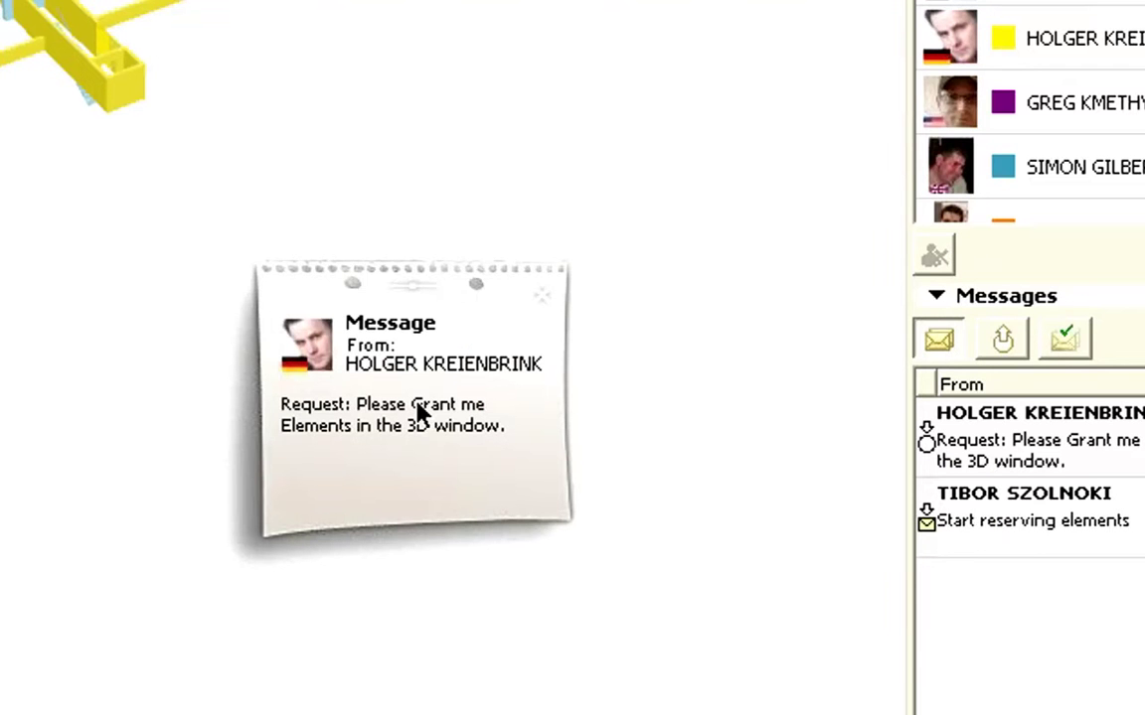
click(417, 412)
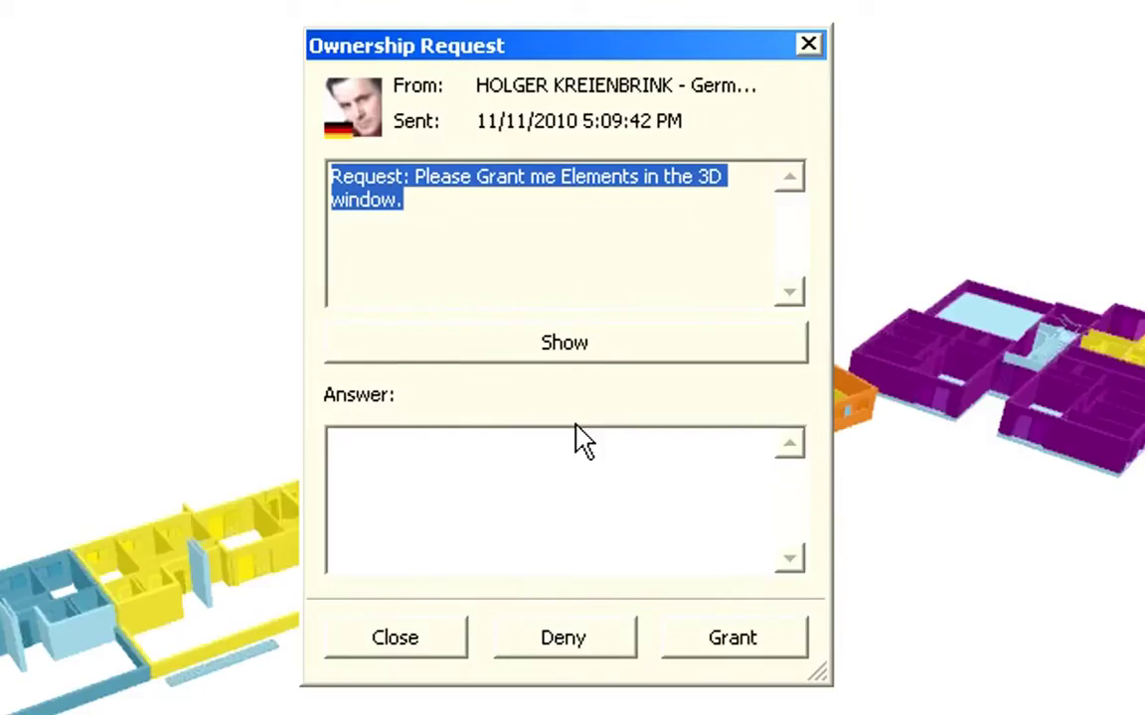
click(746, 650)
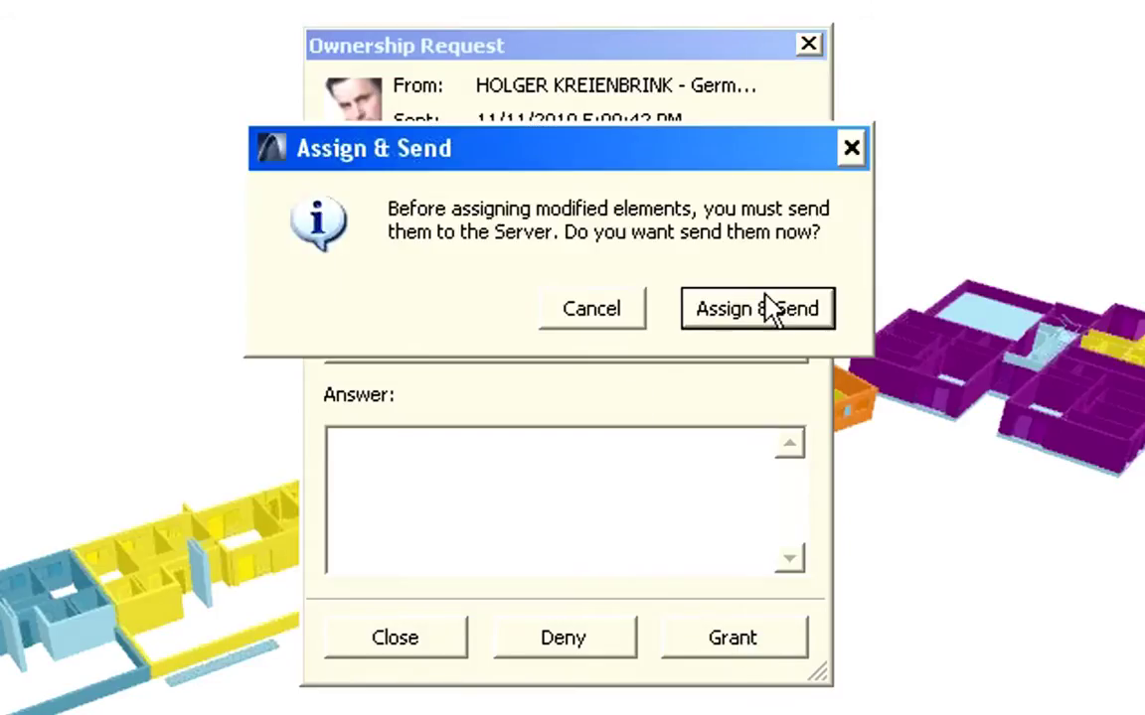
click(763, 311)
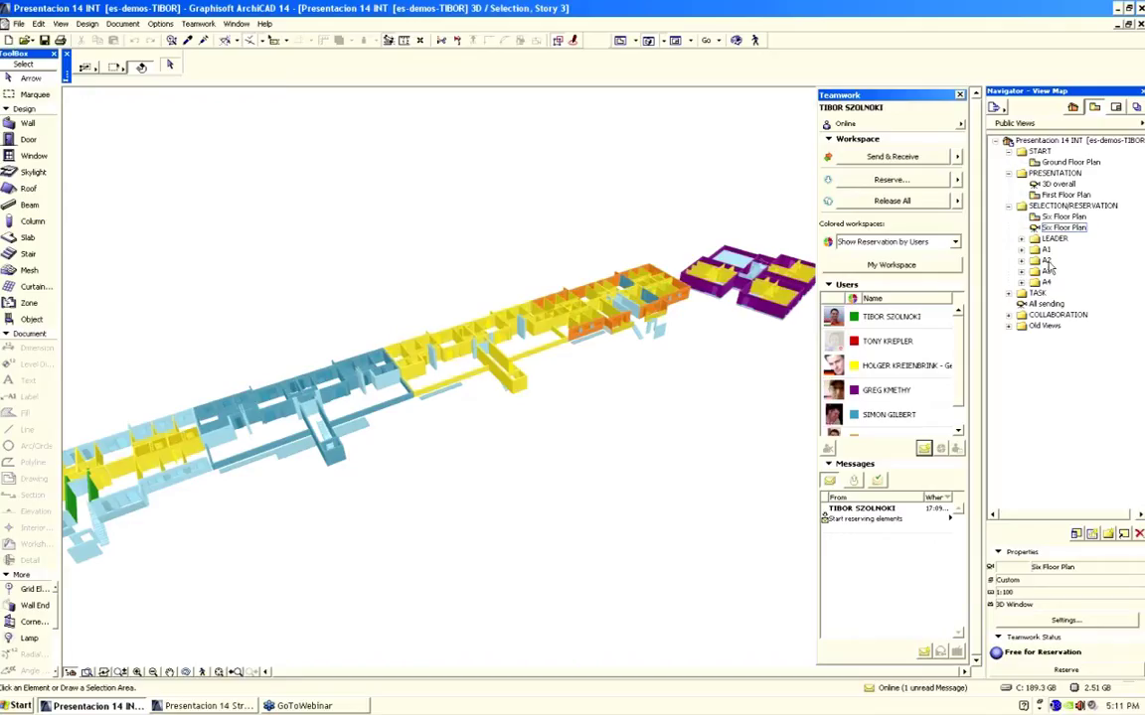
Open the LEADER task view External Walls and set the colored workspaces to All with original Color.
click(1021, 238)
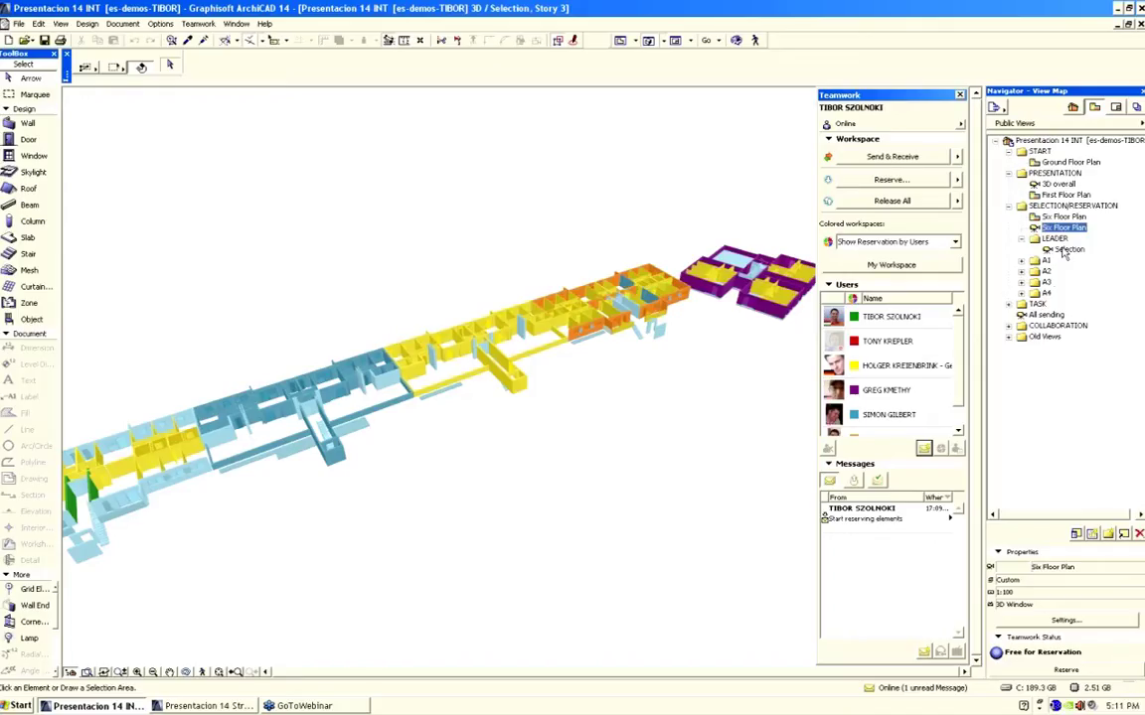
click(1009, 305)
double_click(1056, 325)
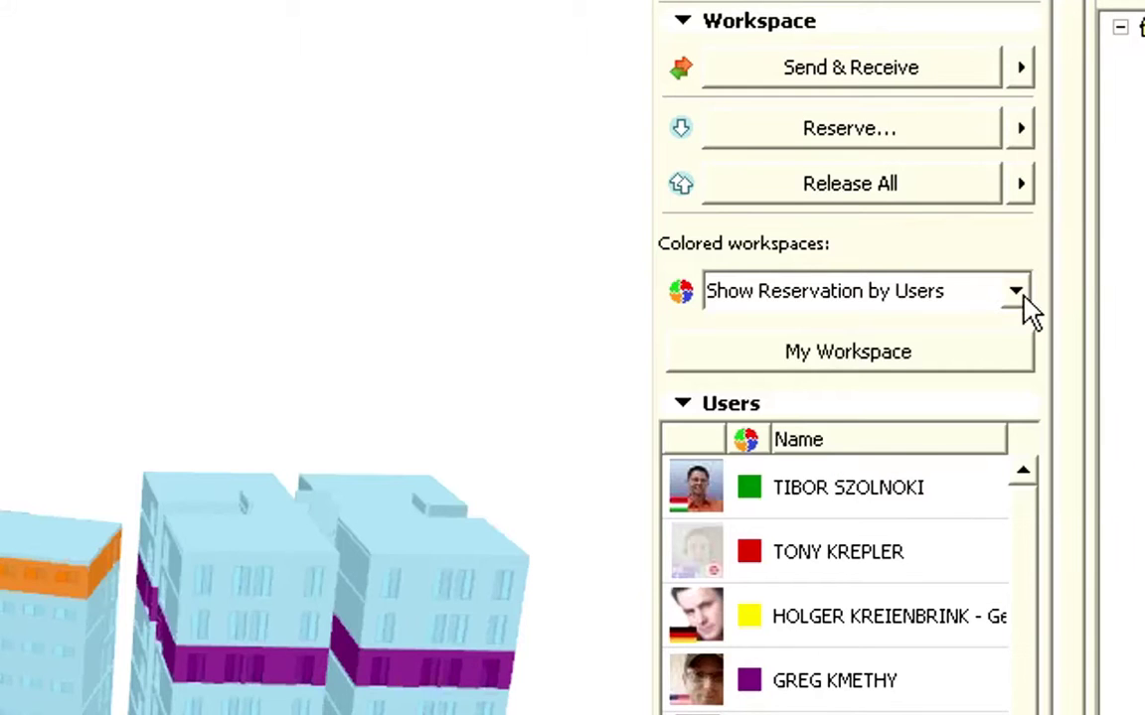
click(956, 243)
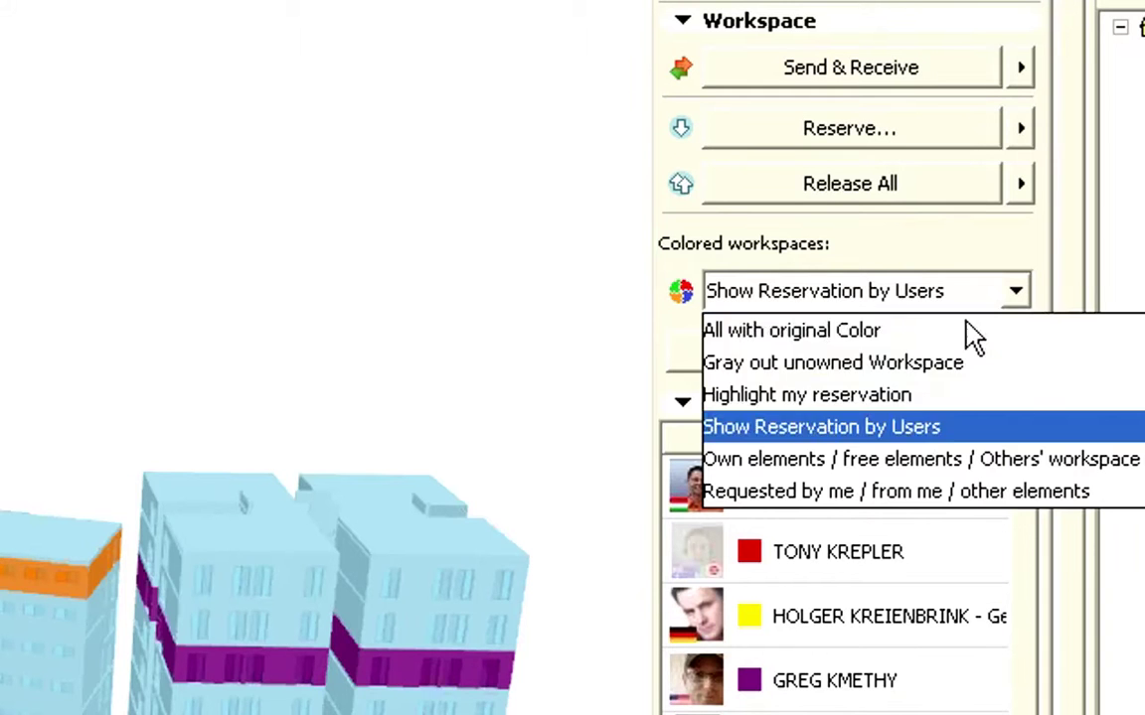
click(864, 333)
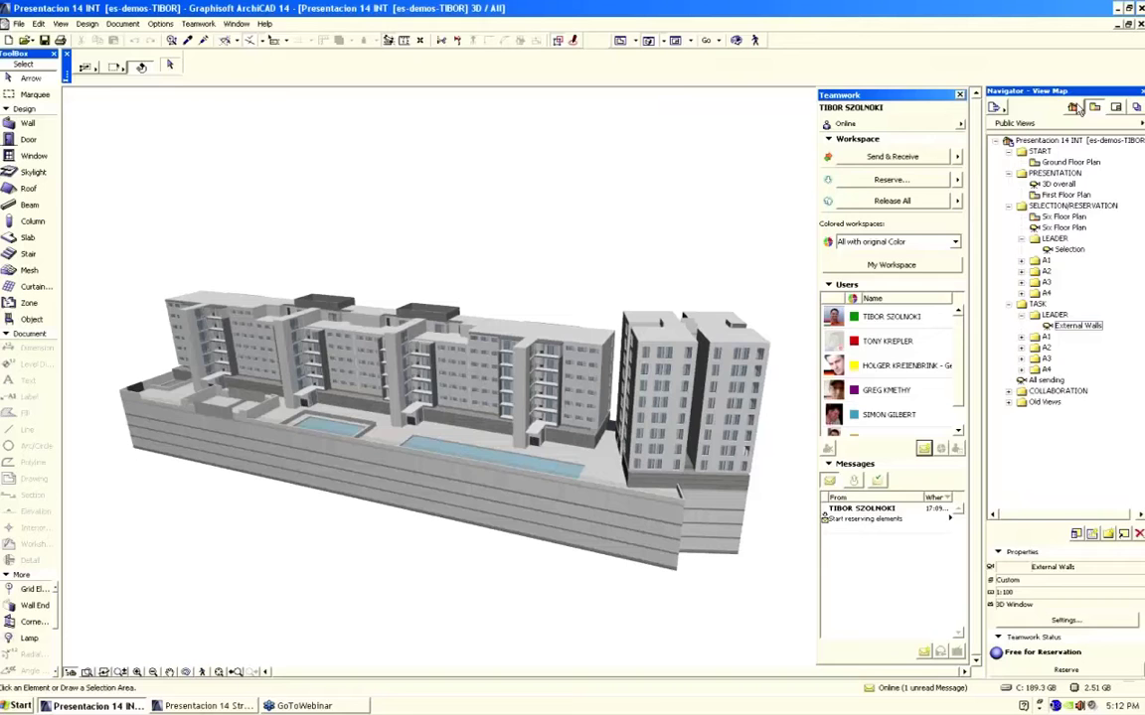
View the 3. Plant 3 floor plan from the project map and return to the External Walls view.
scroll(1139, 331, down, 5)
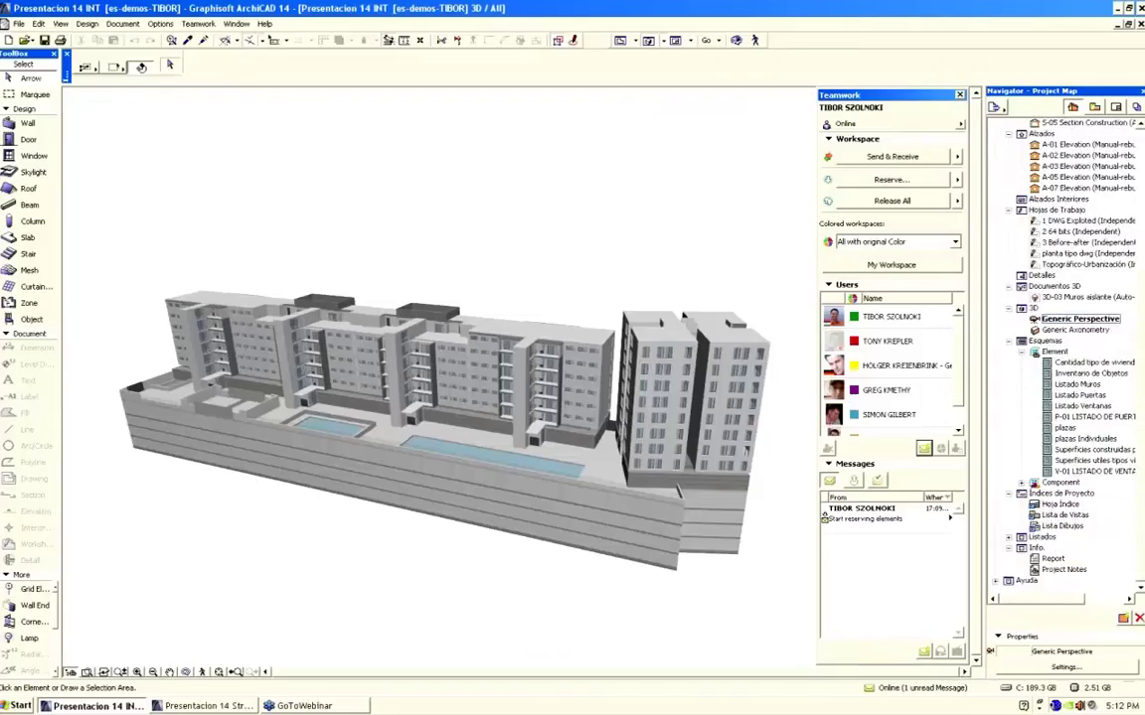
drag(1139, 331, 1141, 198)
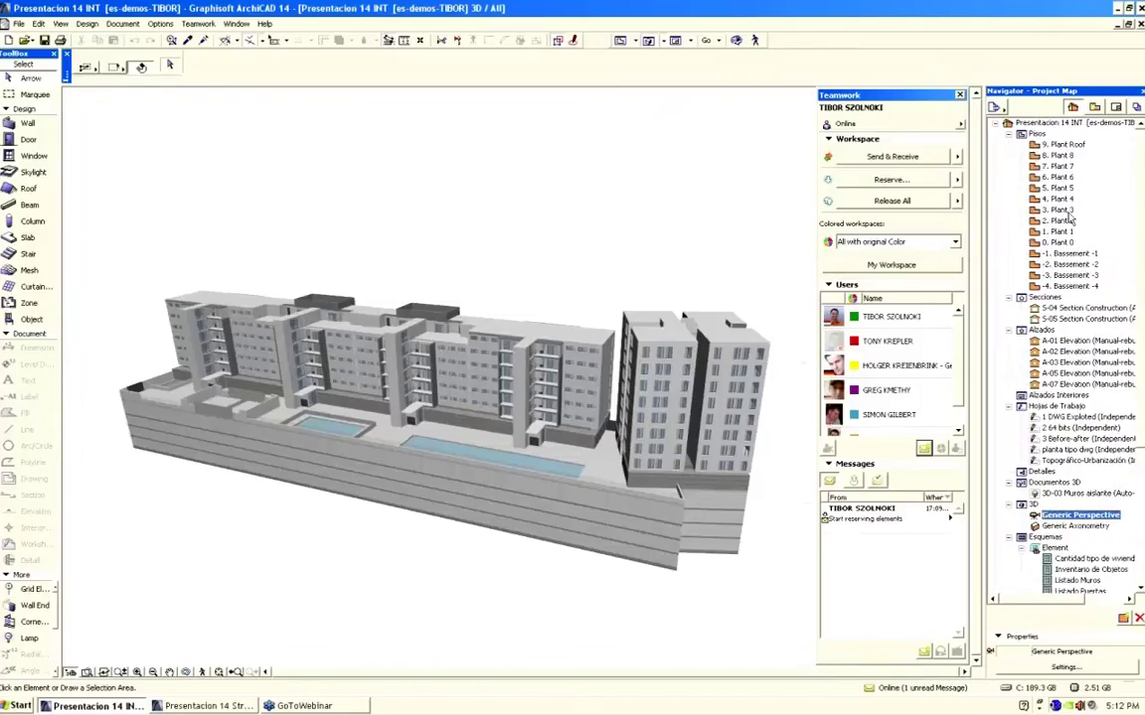
double_click(1059, 210)
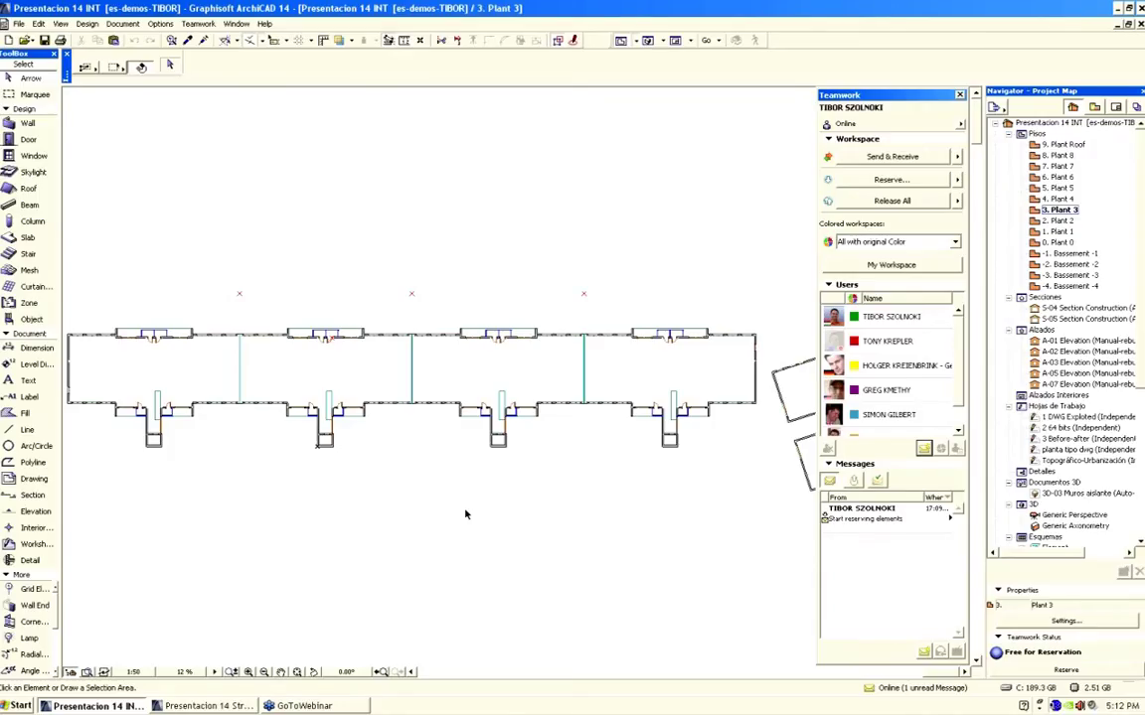
click(1094, 107)
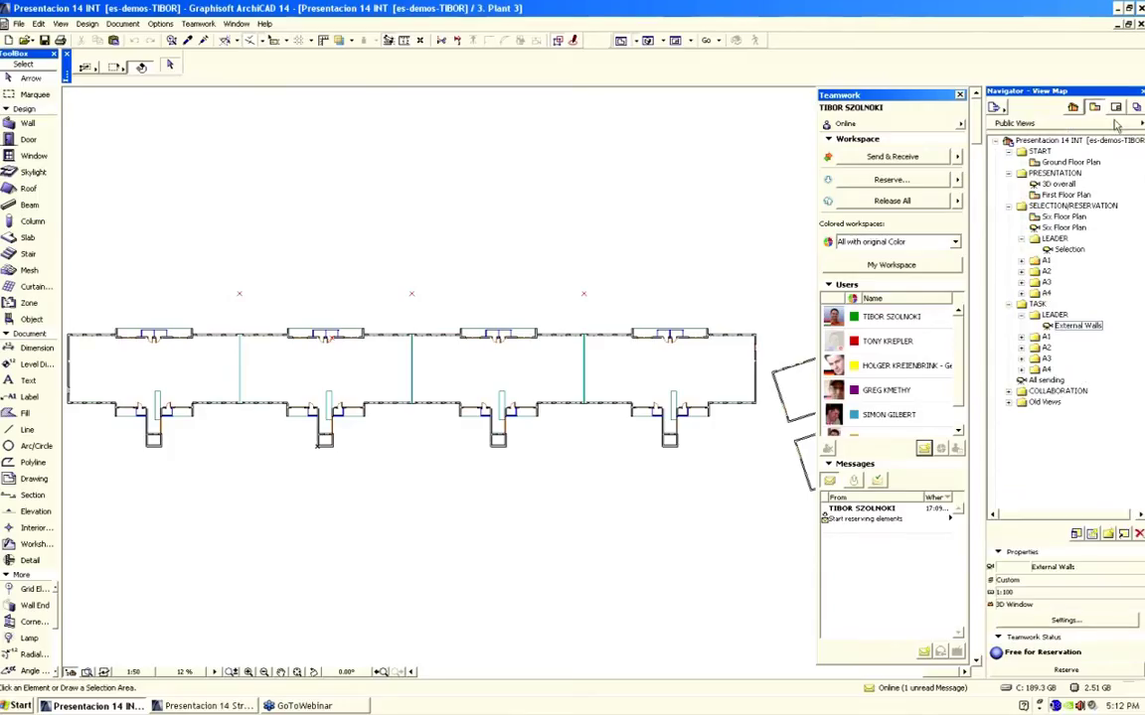
double_click(1078, 326)
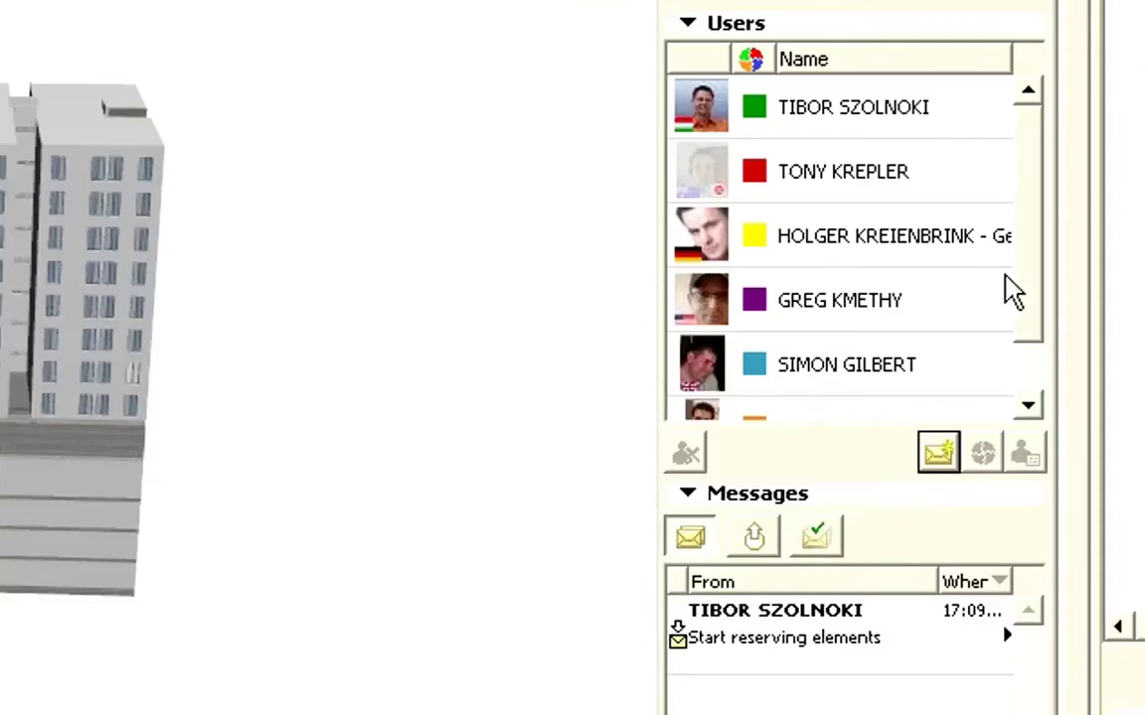
Send the Teamwork message "Start your work!" to all users, flagged with the red exclamation mark.
click(937, 457)
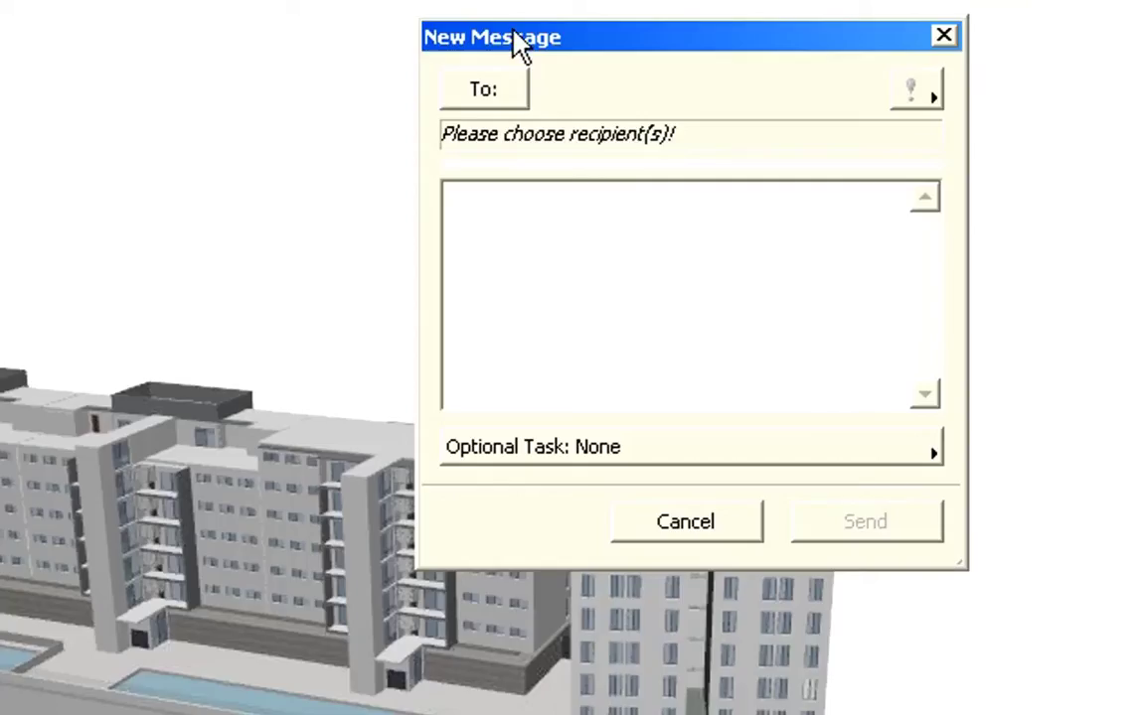
click(504, 97)
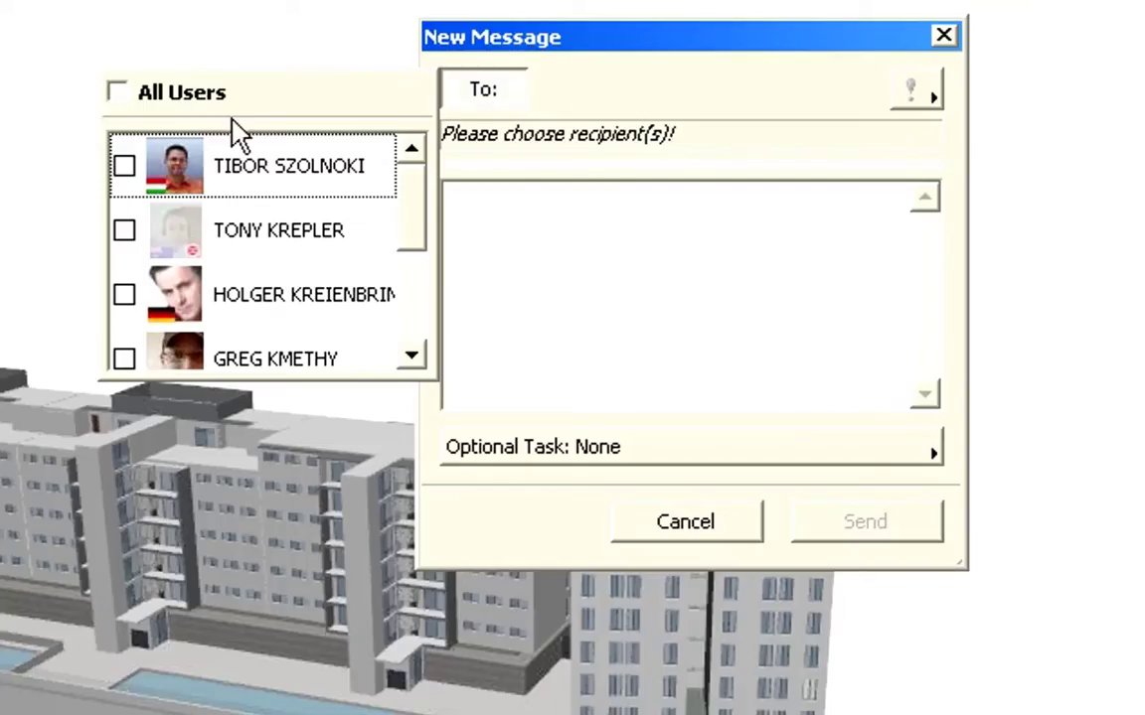
click(117, 93)
click(582, 210)
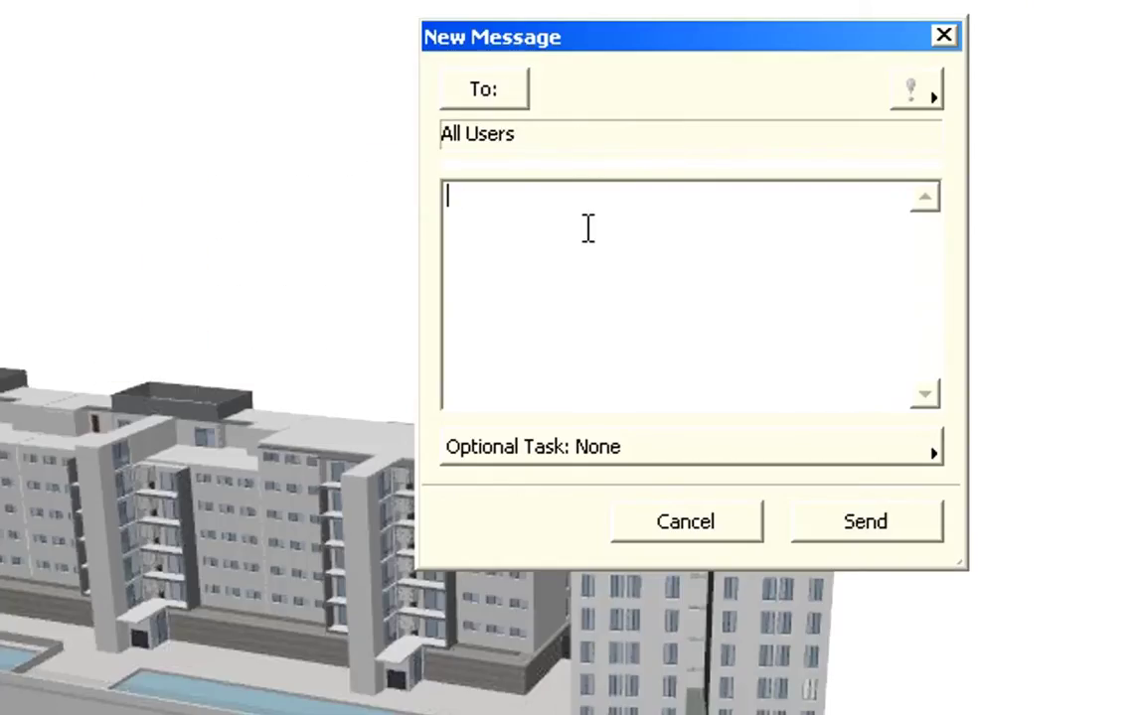
text(Start your work)
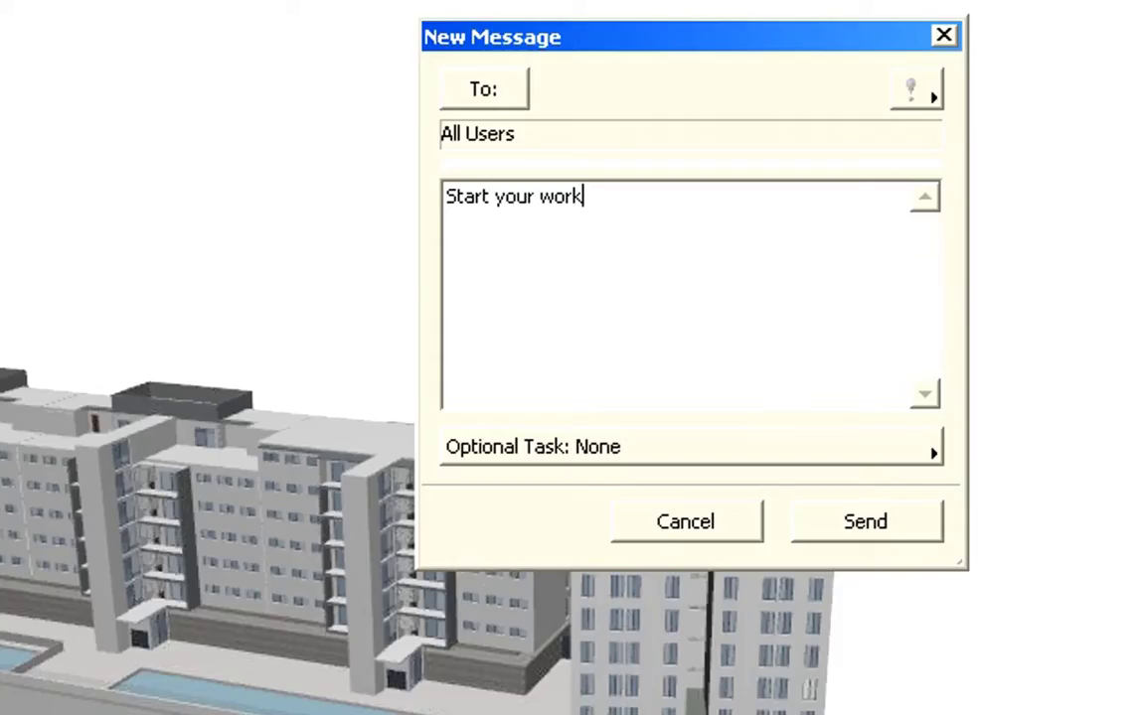
text(!)
click(934, 96)
click(1053, 117)
click(938, 530)
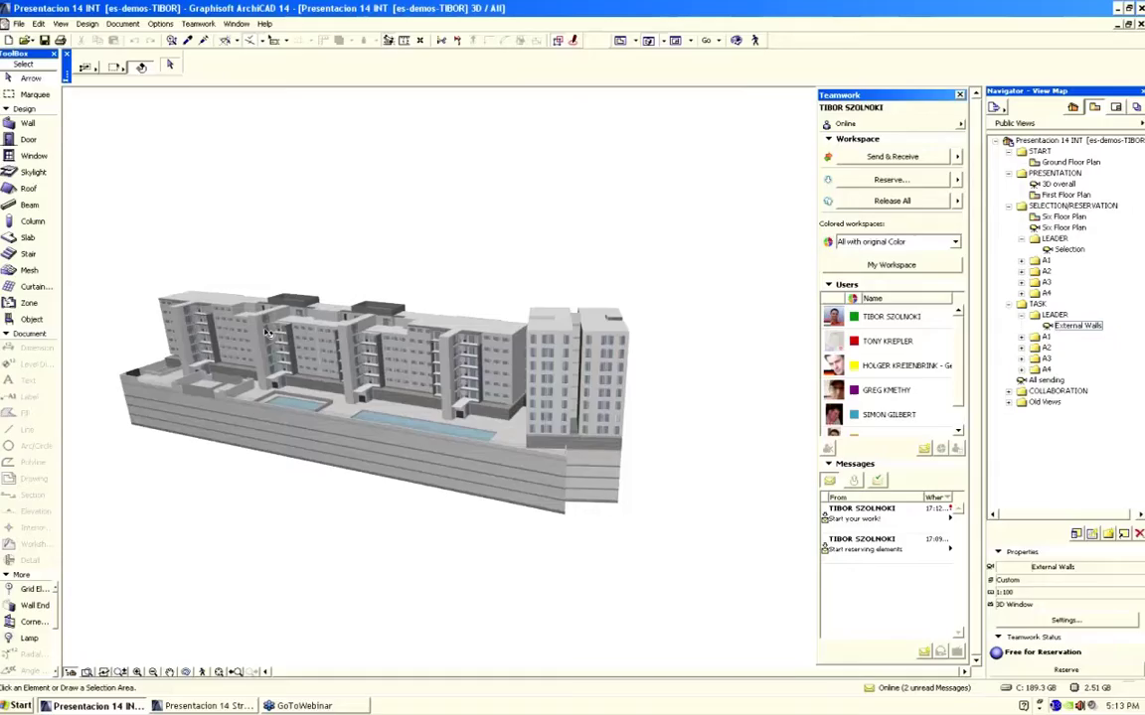
Find and select all walls matching the public criteria set External Walls in the 3D view, and reserve them.
scroll(268, 333, up, 5)
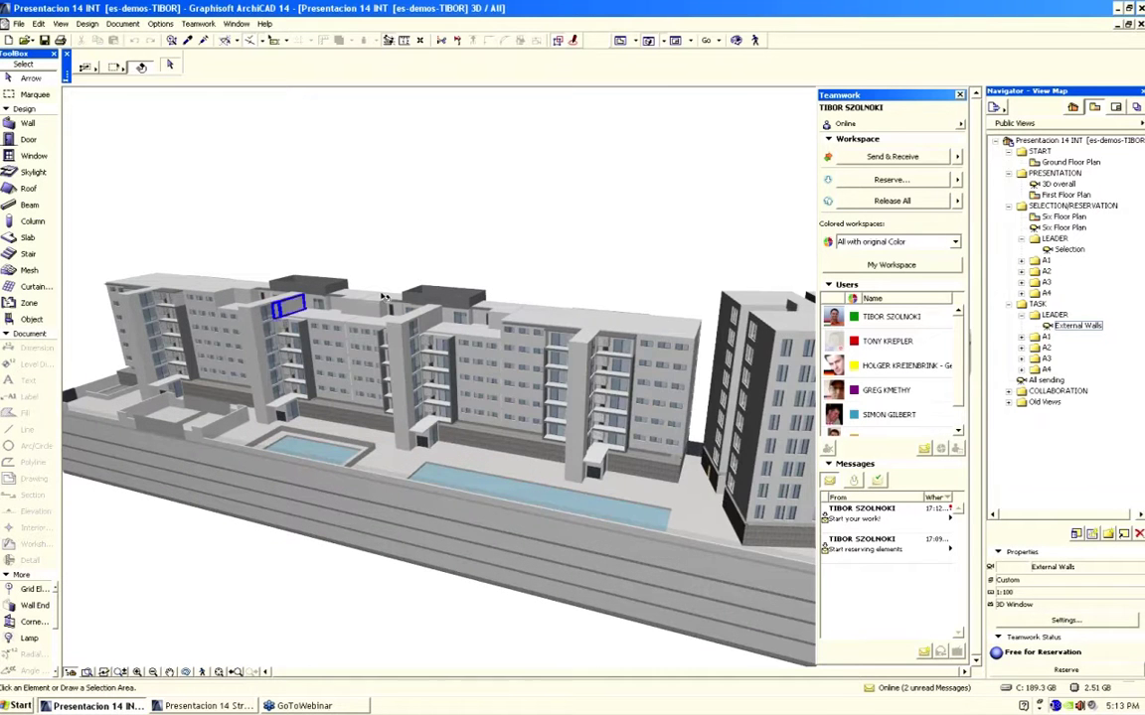
shift+middle_drag(384, 296, 760, 178)
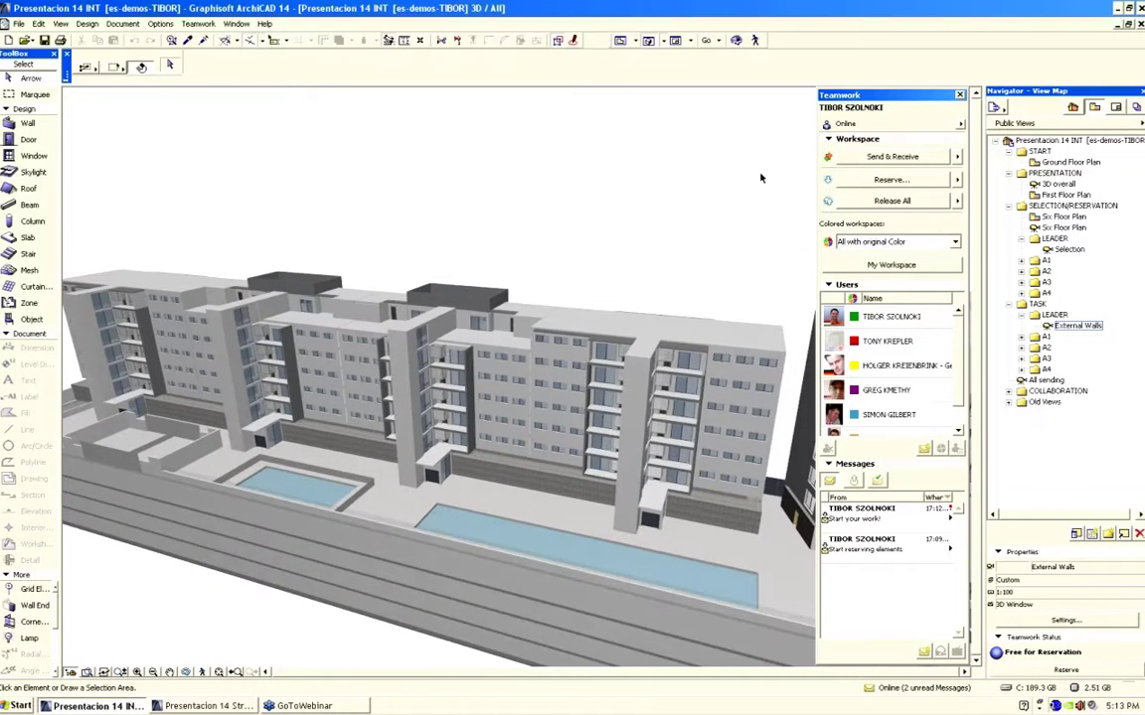
key(ctrl+f)
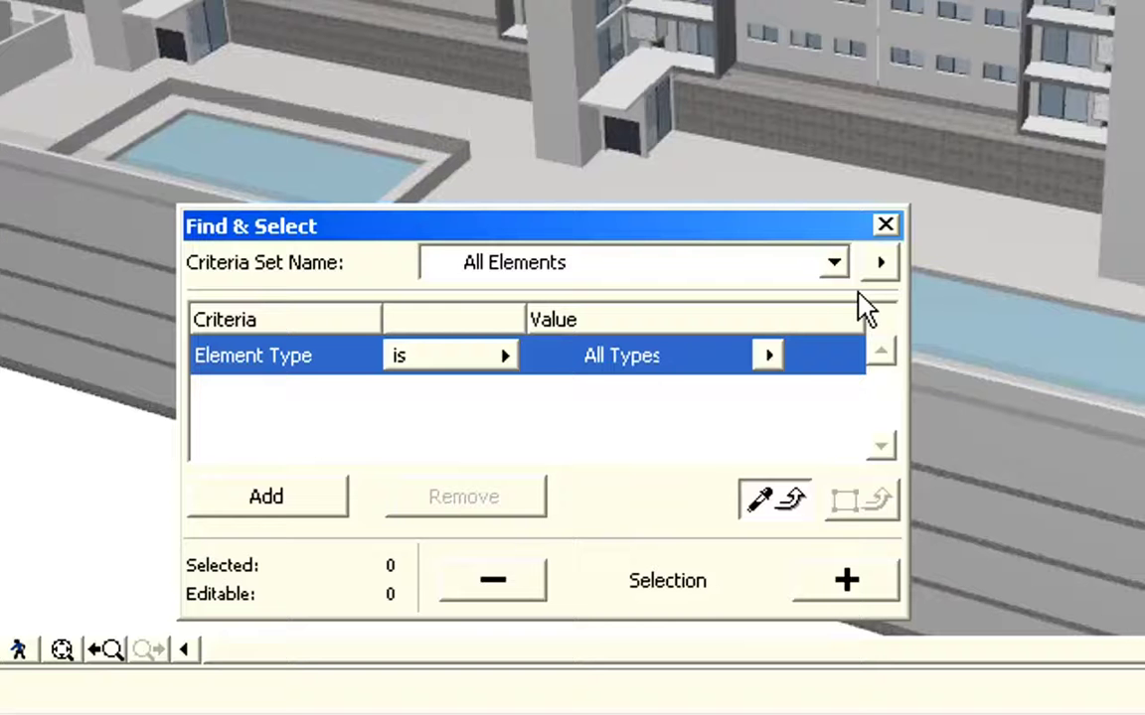
click(512, 524)
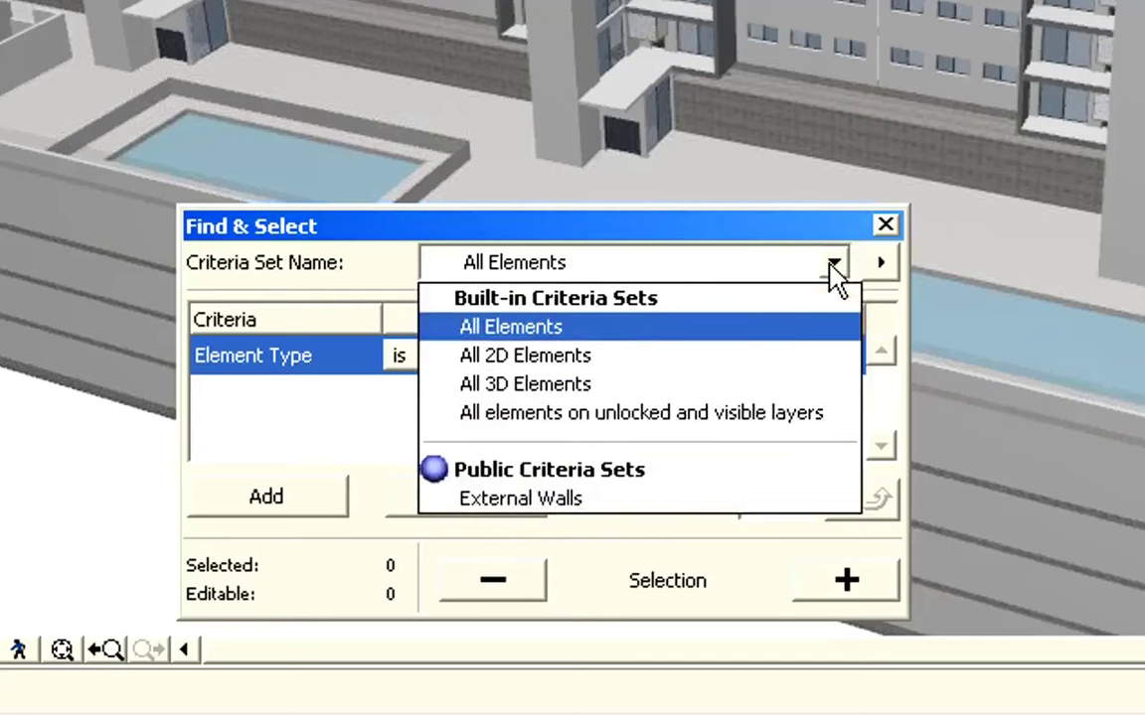
click(665, 500)
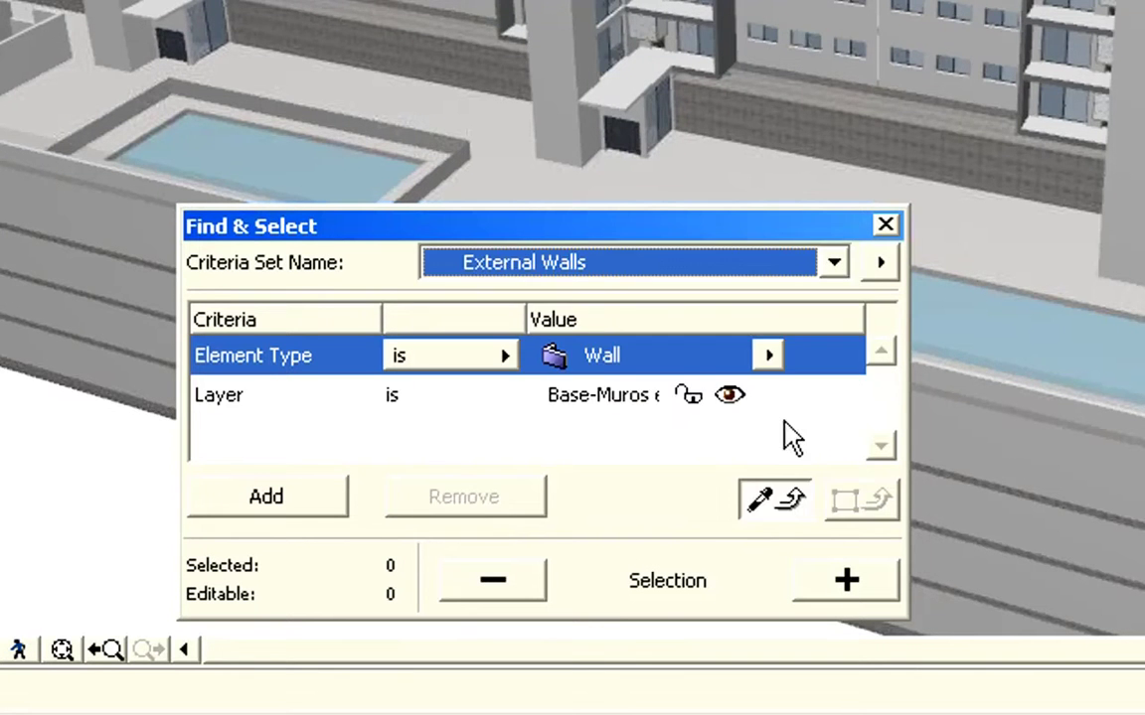
click(845, 586)
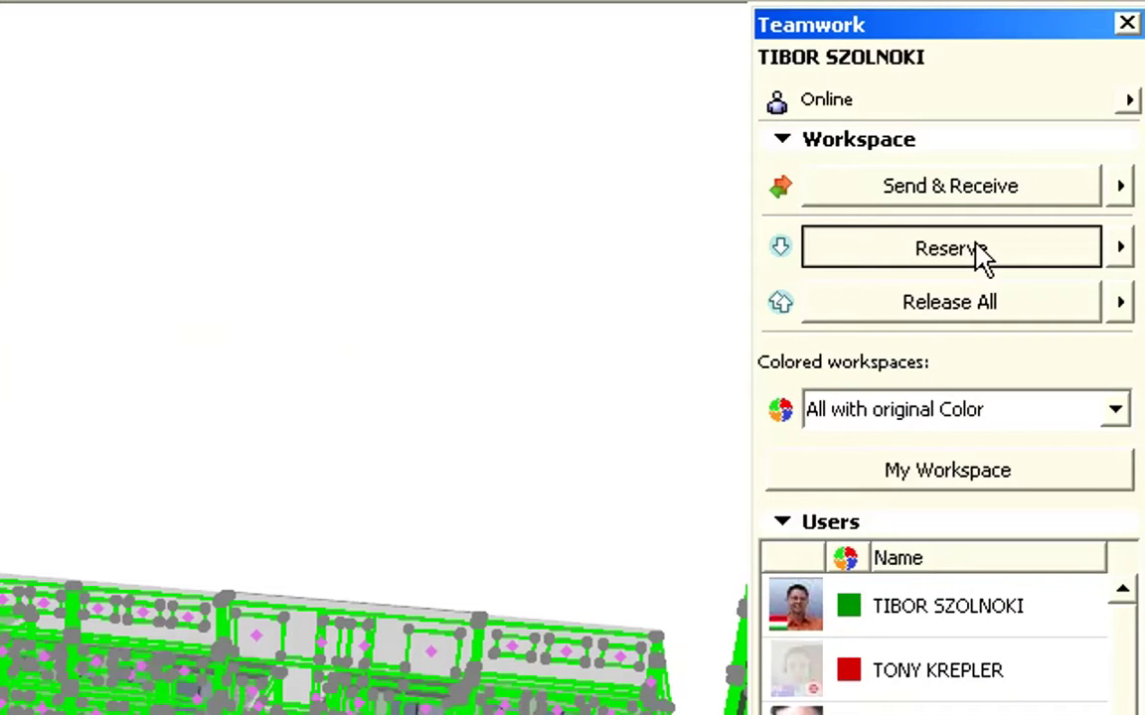
click(978, 253)
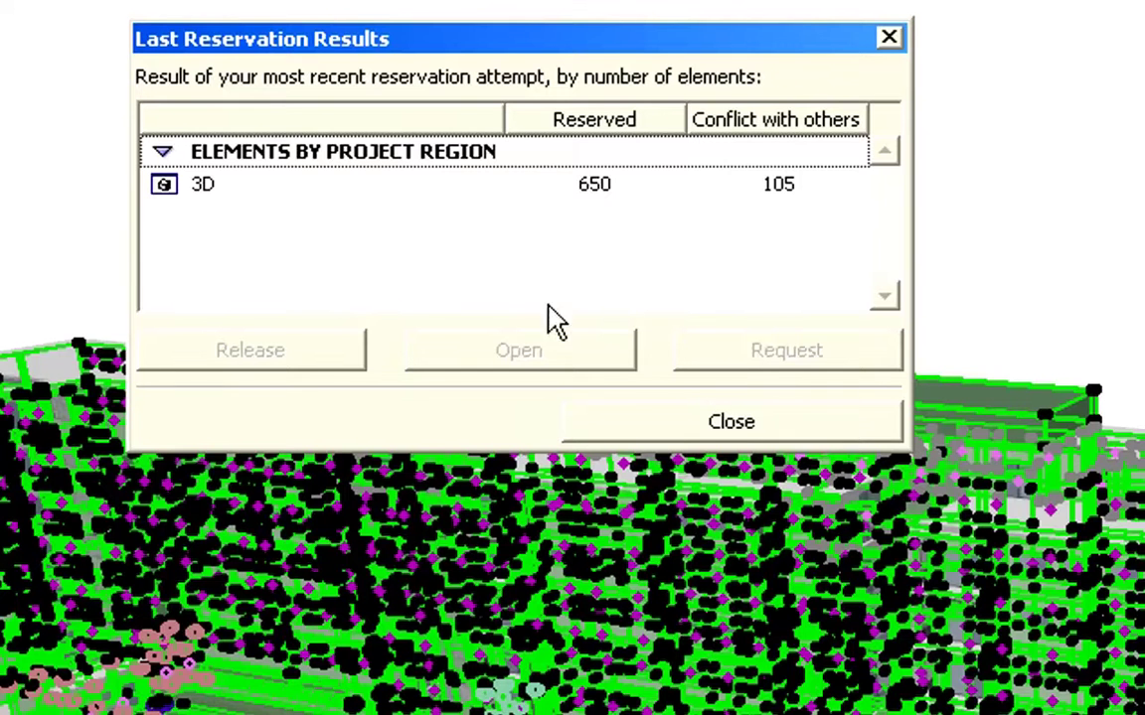
Request ownership of the conflicting 3D elements from their owners and set the colored workspaces to Show Reservation by Users.
click(280, 192)
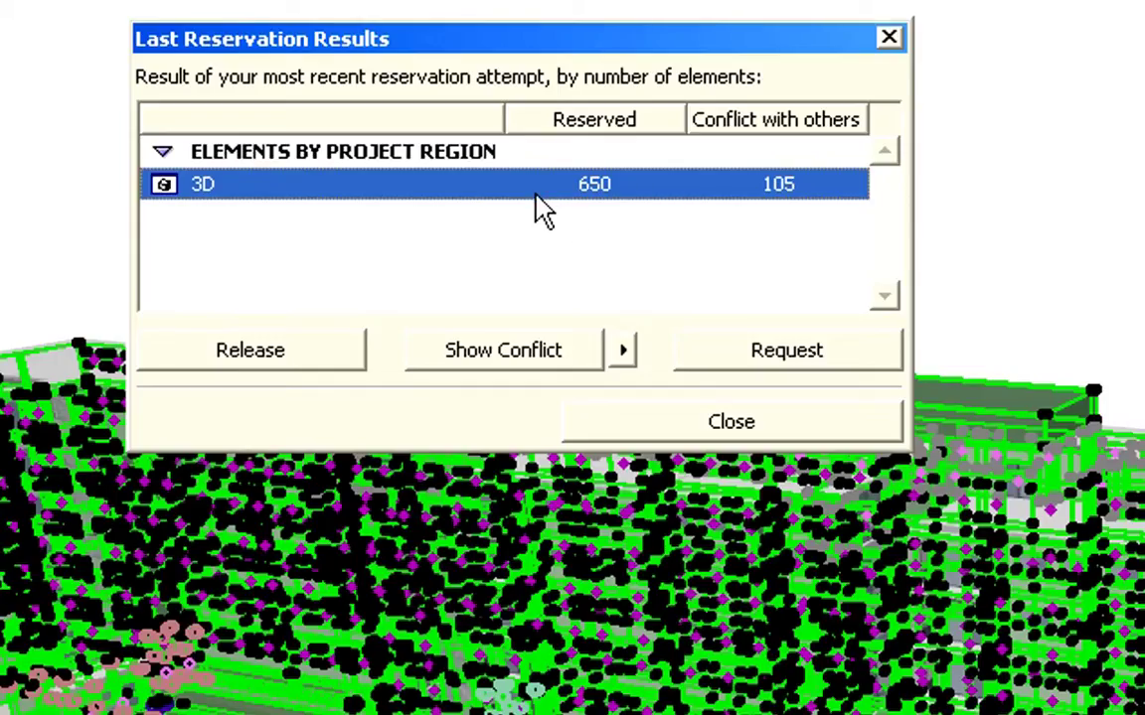
click(810, 369)
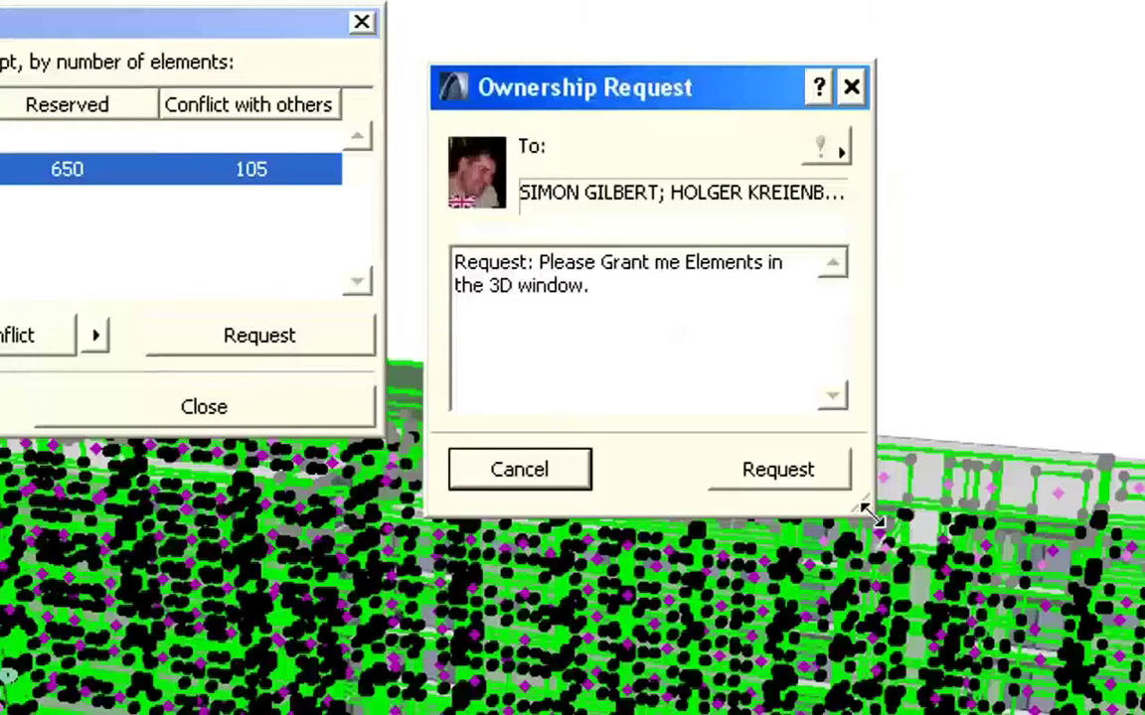
drag(884, 527, 1144, 714)
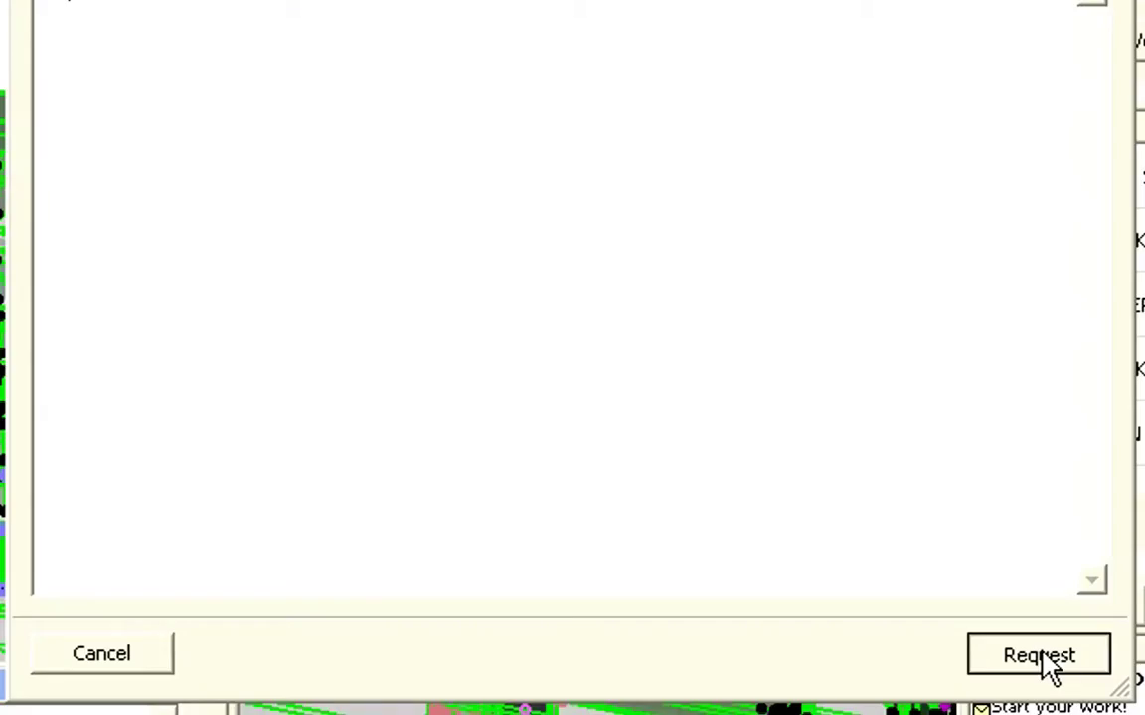
click(1043, 661)
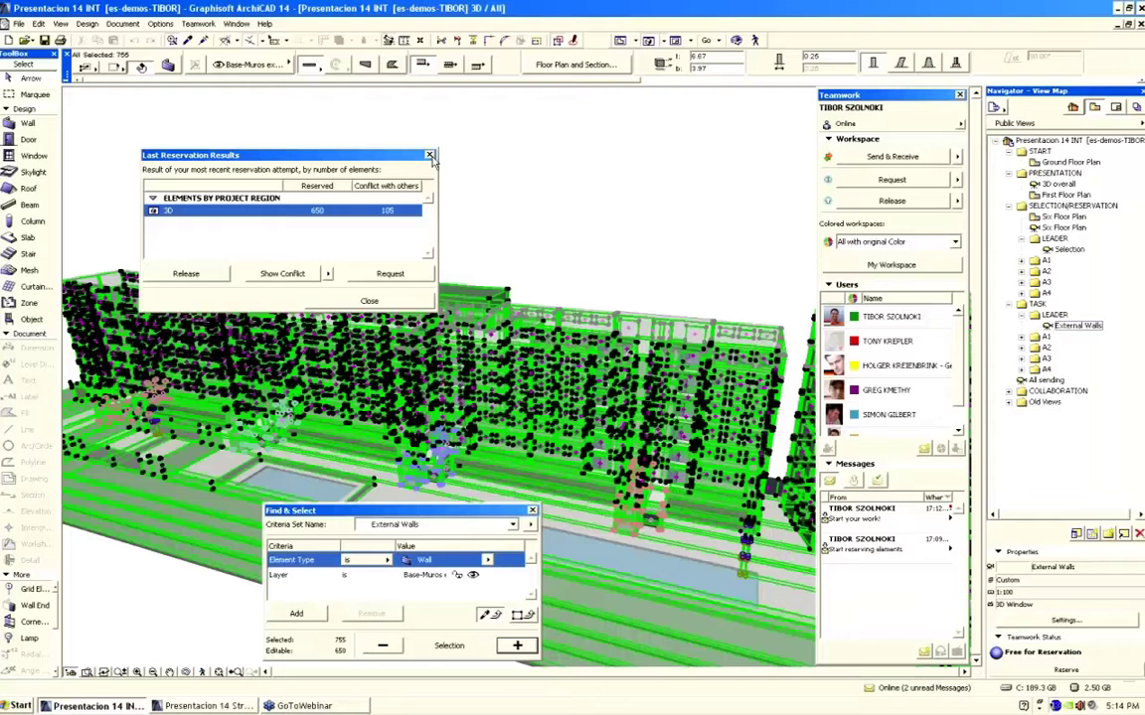
click(955, 241)
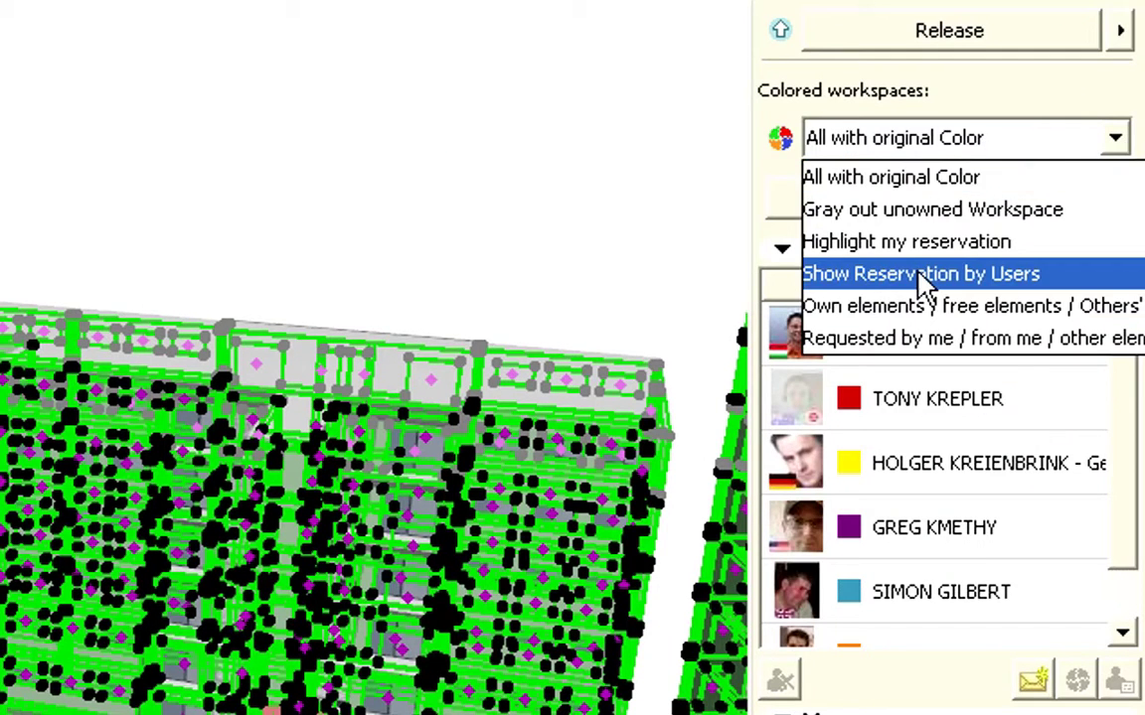
click(924, 278)
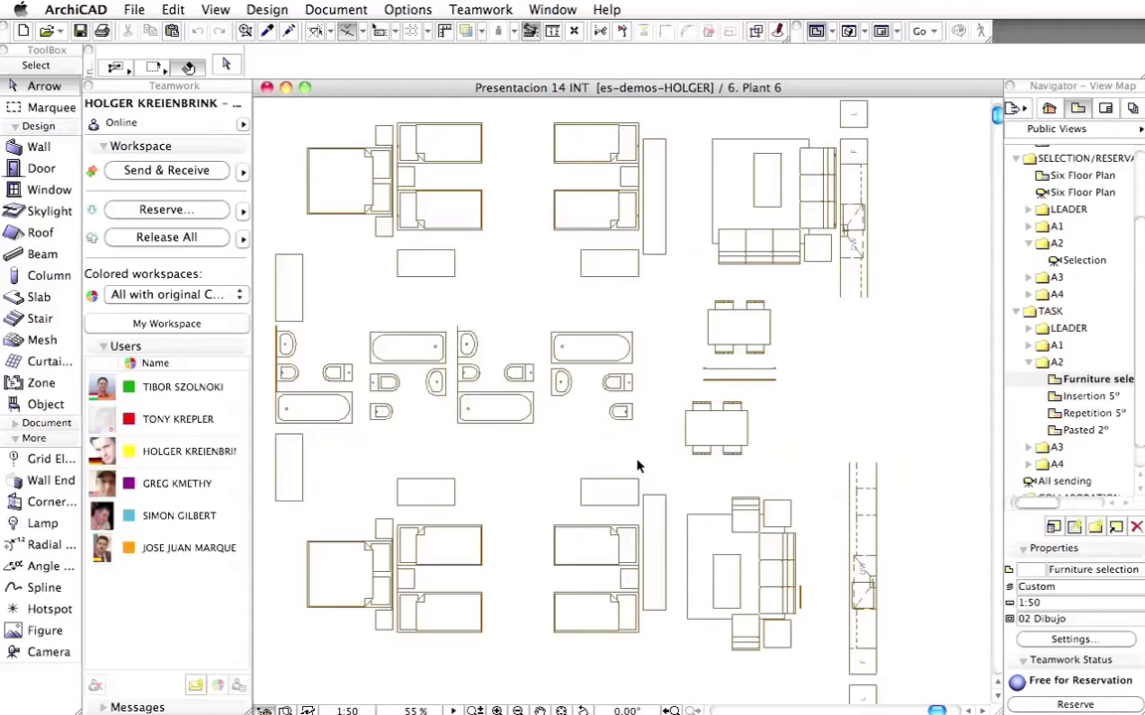
Copy all furniture elements in the Furniture selection view and open the A2 task view Pasted 2°.
key(super+a)
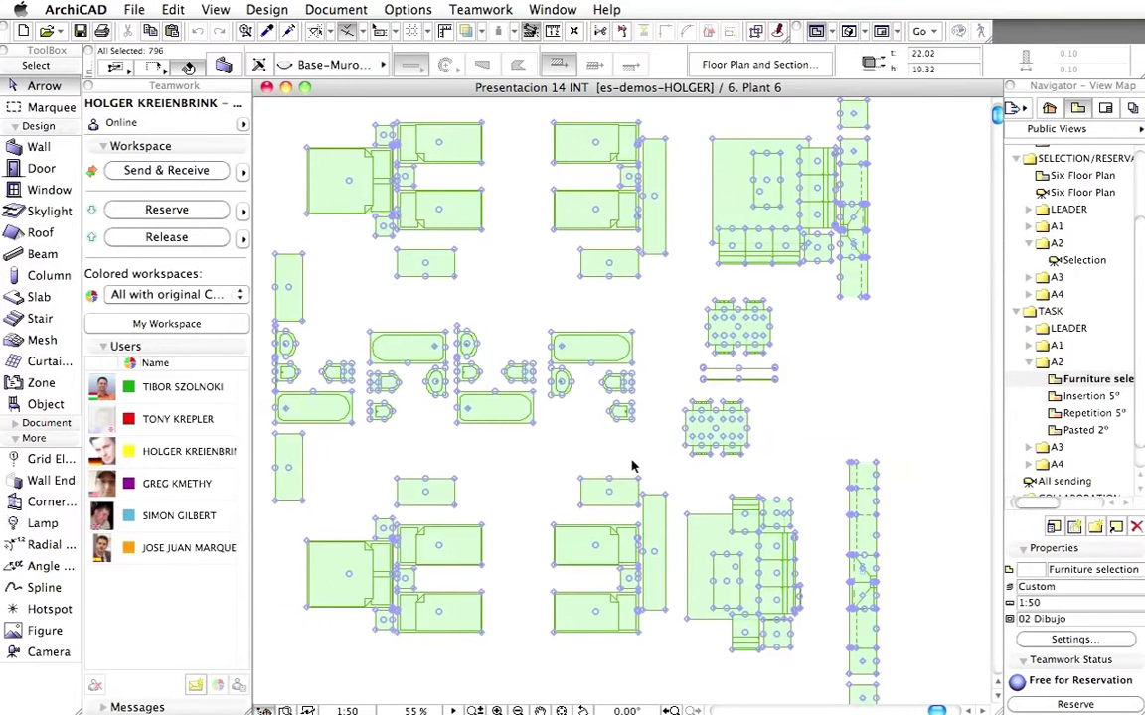
key(super+c)
double_click(1073, 430)
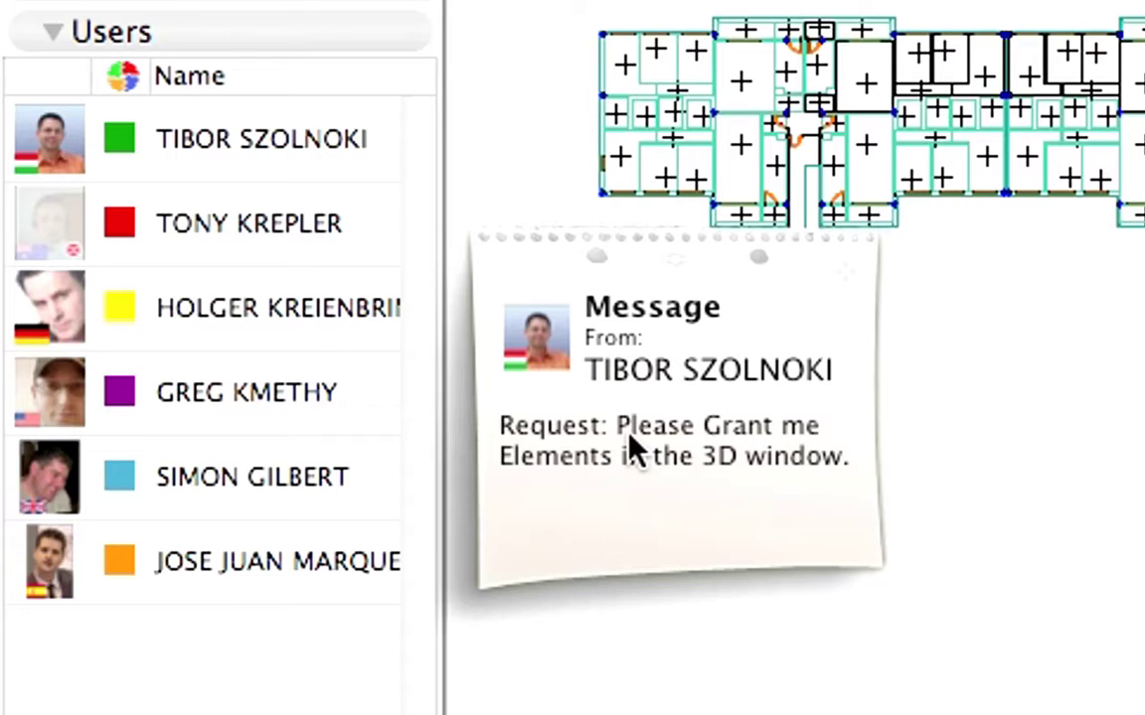
Open the incoming ownership request for 3D window elements, answer it with "Sure!" and grant it.
click(629, 434)
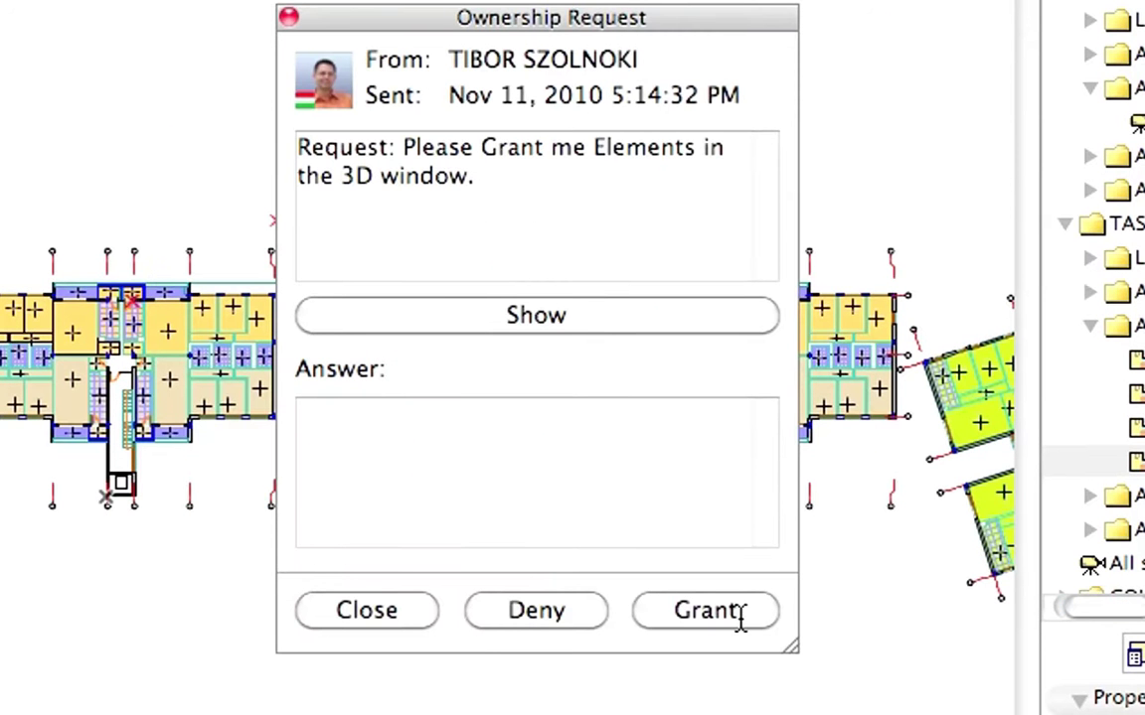
click(517, 444)
text(Sure!)
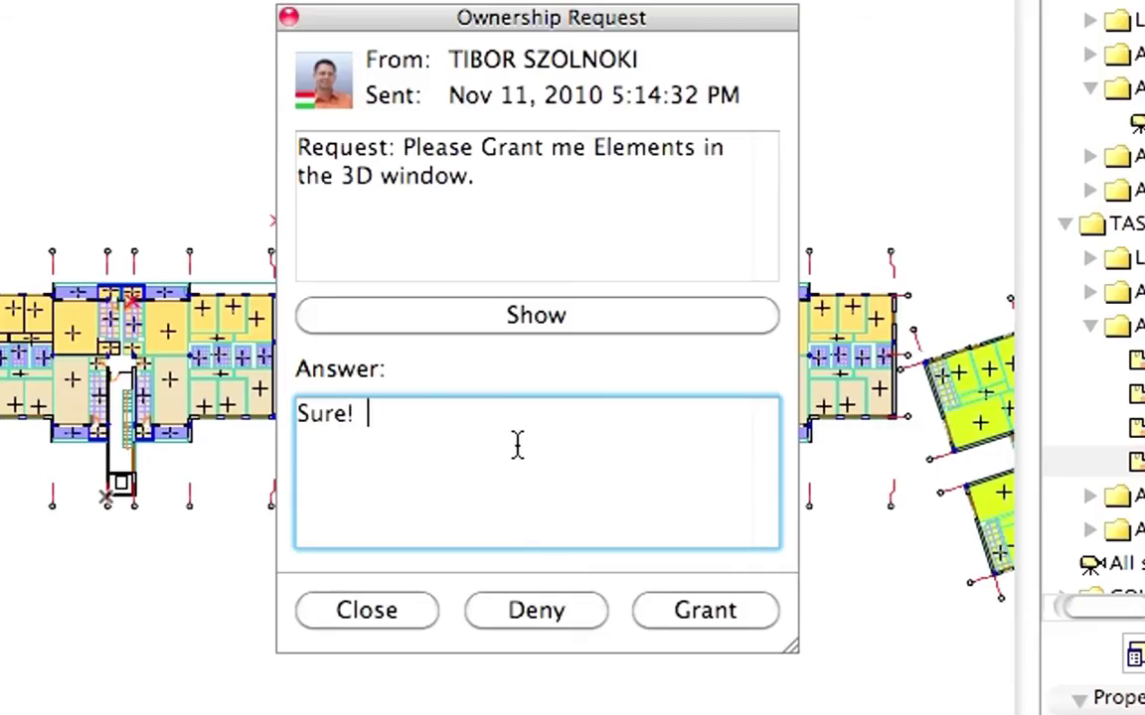
click(702, 612)
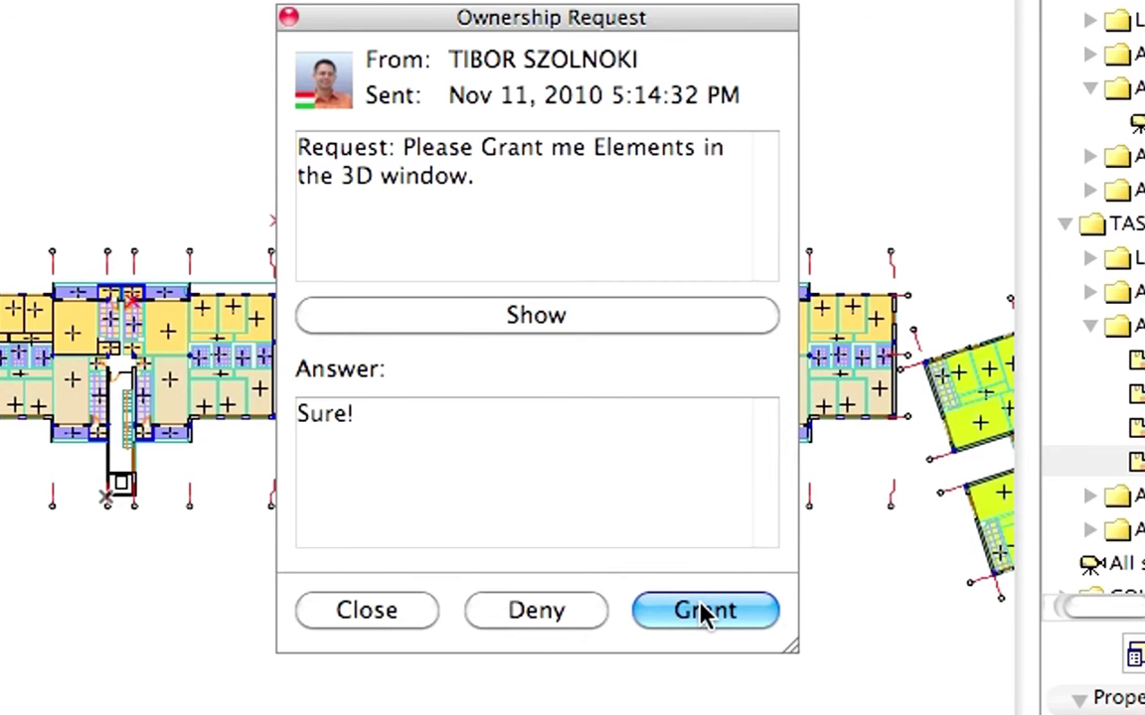
click(704, 610)
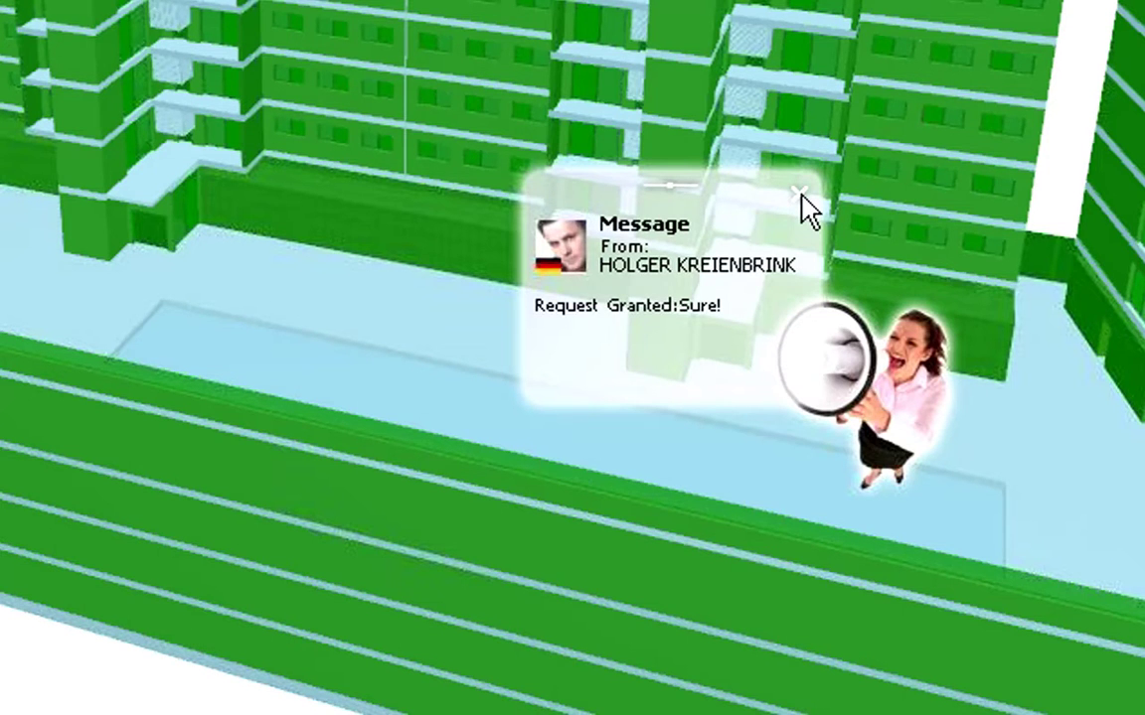
Dismiss the grant messages and reservation results, and set the colored workspaces to All with original Color.
click(801, 197)
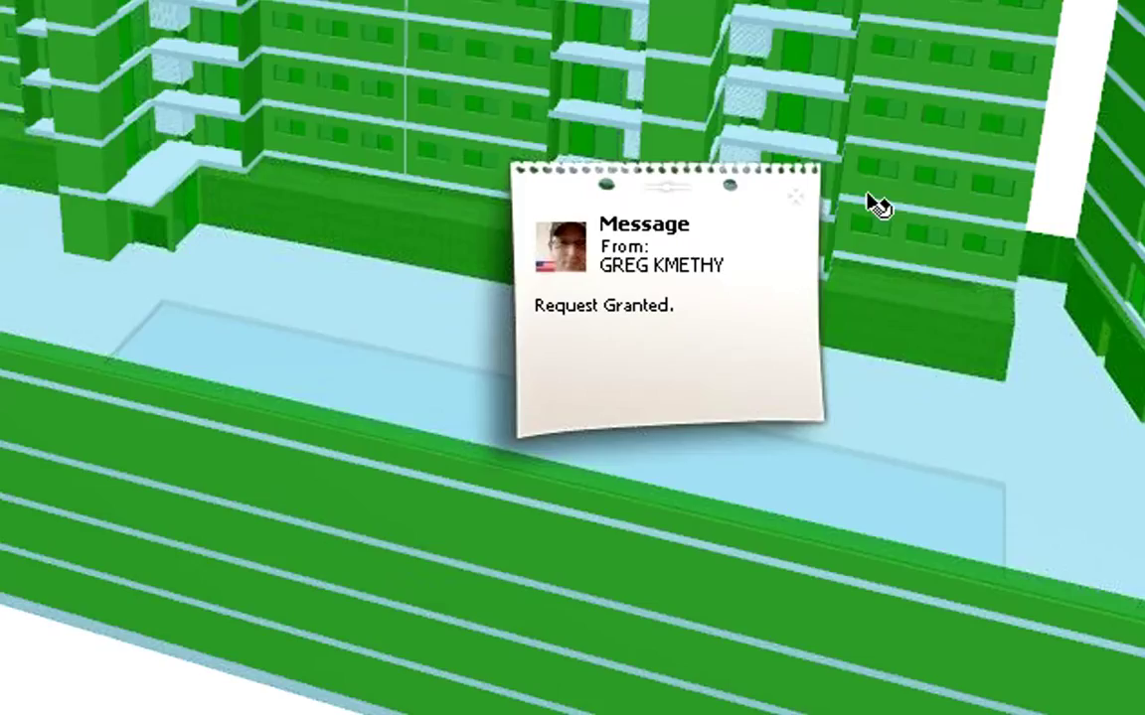
click(796, 197)
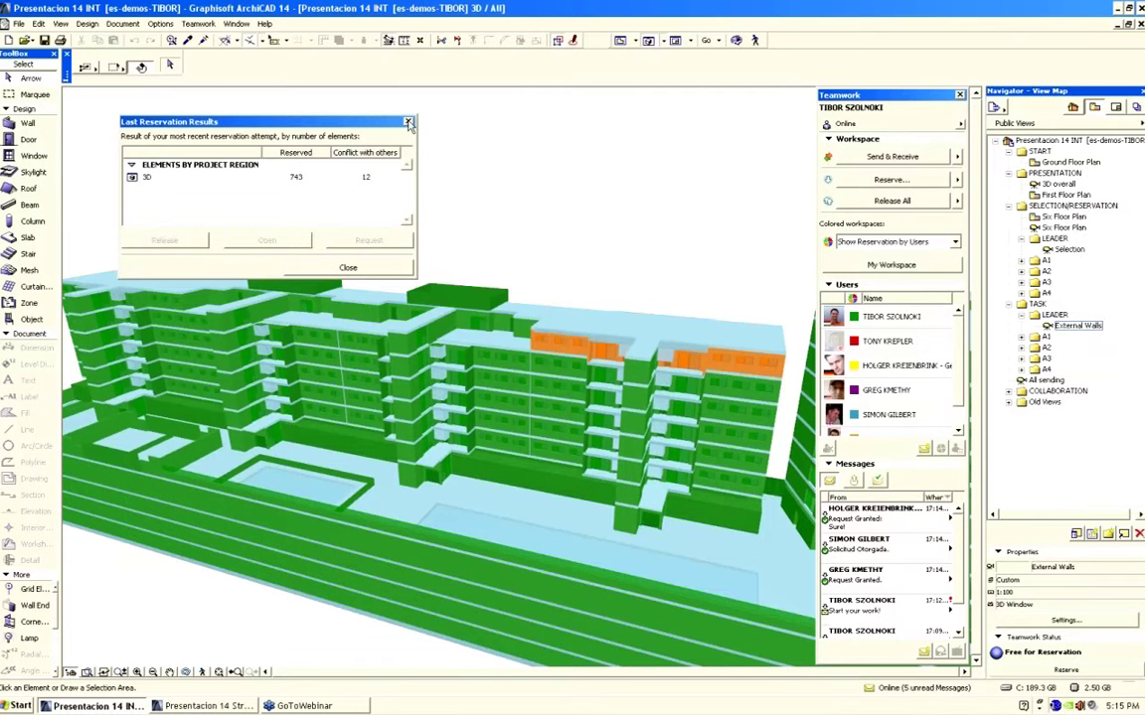
click(407, 122)
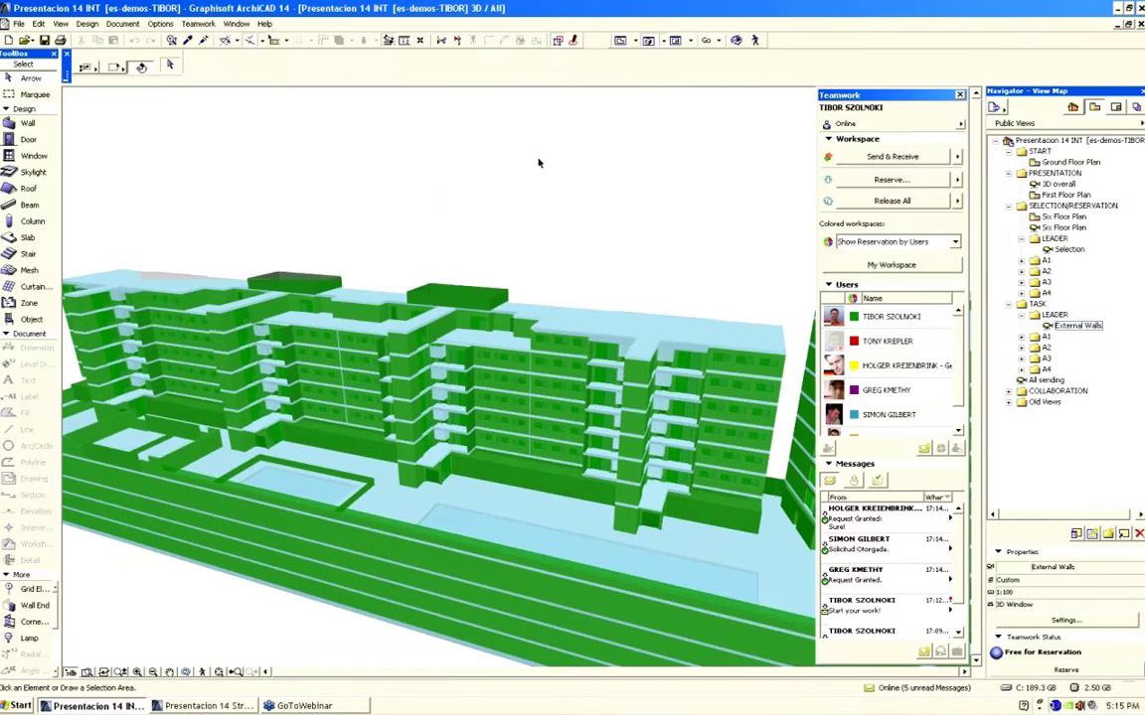
click(1113, 71)
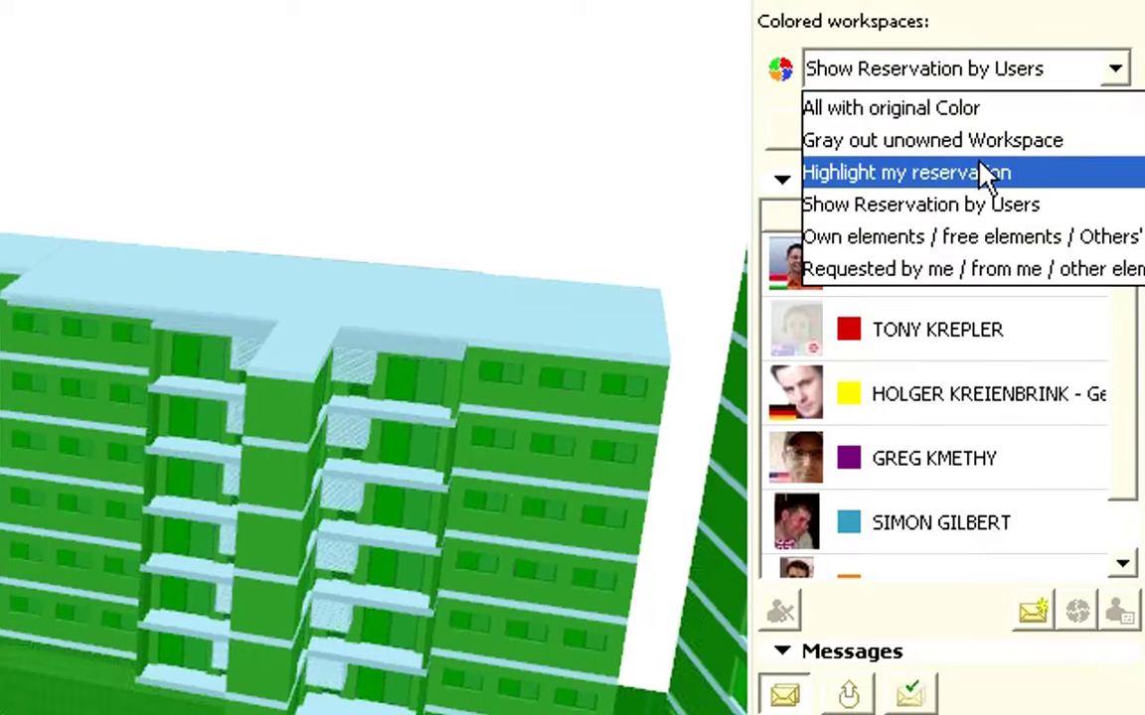
click(948, 111)
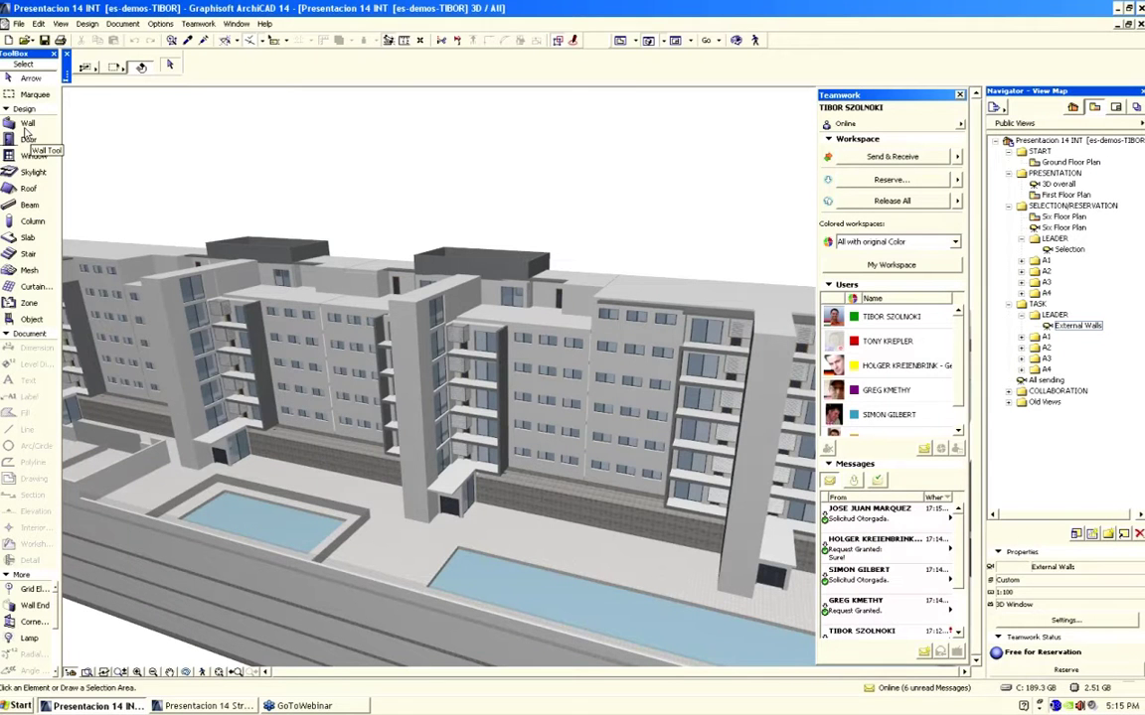
Give four scattered facade walls a dark blue outside surface in place of Superf-Estuco, and a second set of facade walls a red one.
click(547, 341)
shift+click(293, 341)
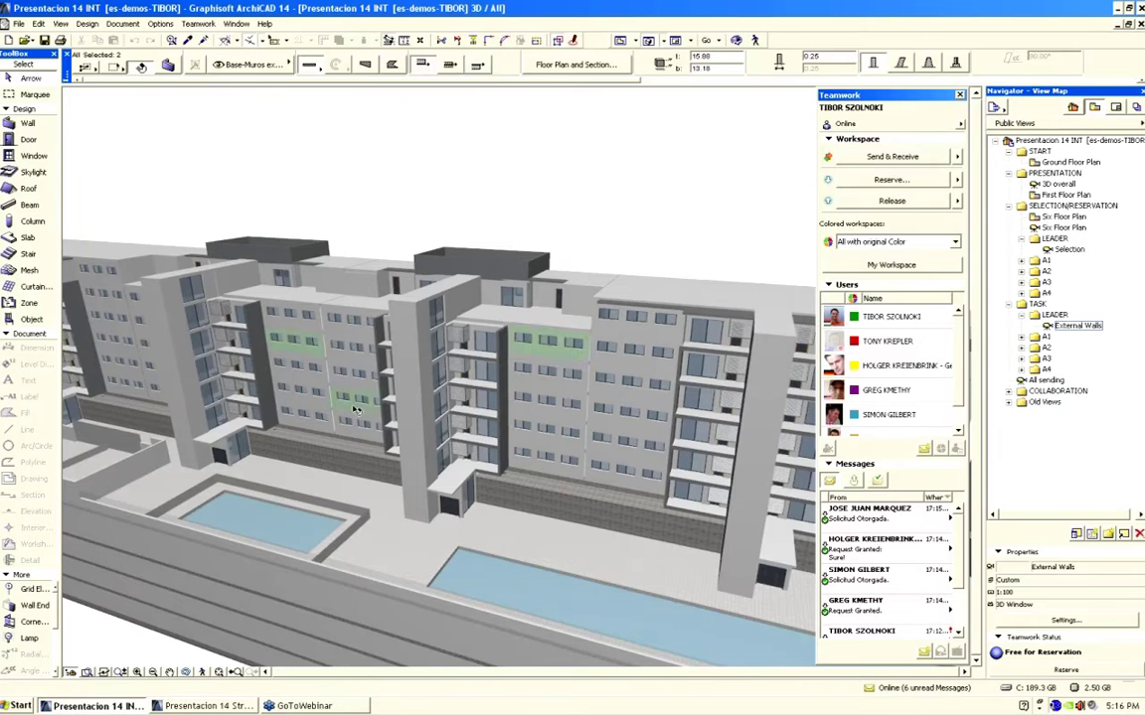
shift+click(354, 407)
shift+click(621, 413)
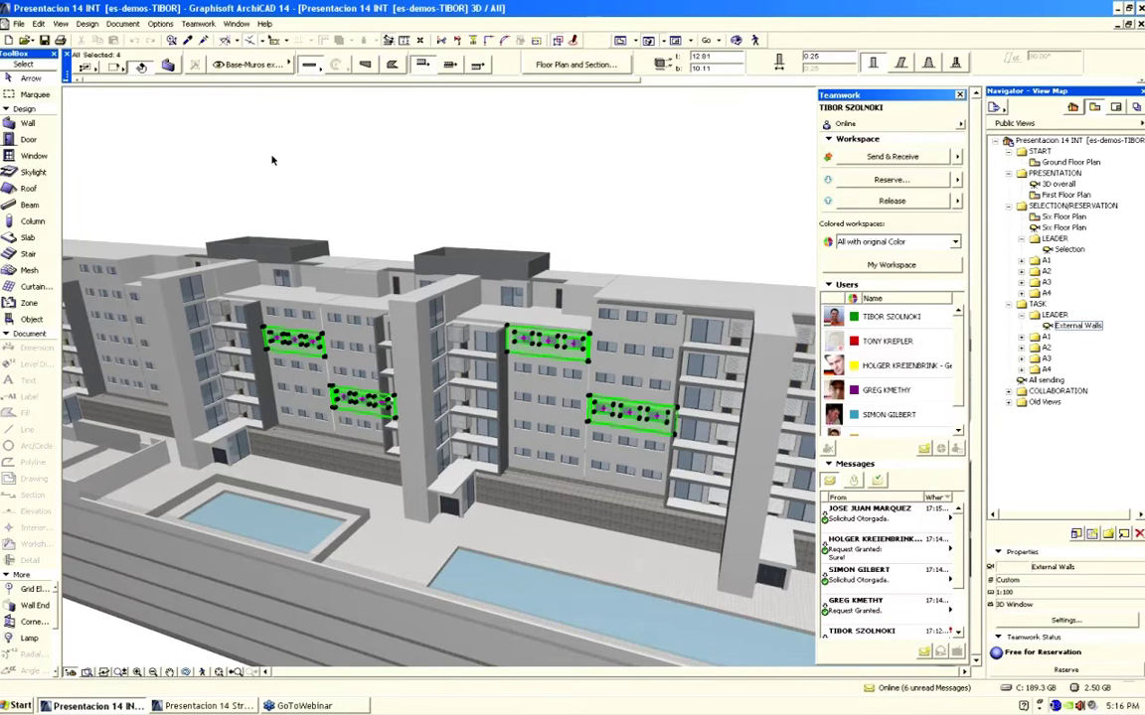
click(541, 67)
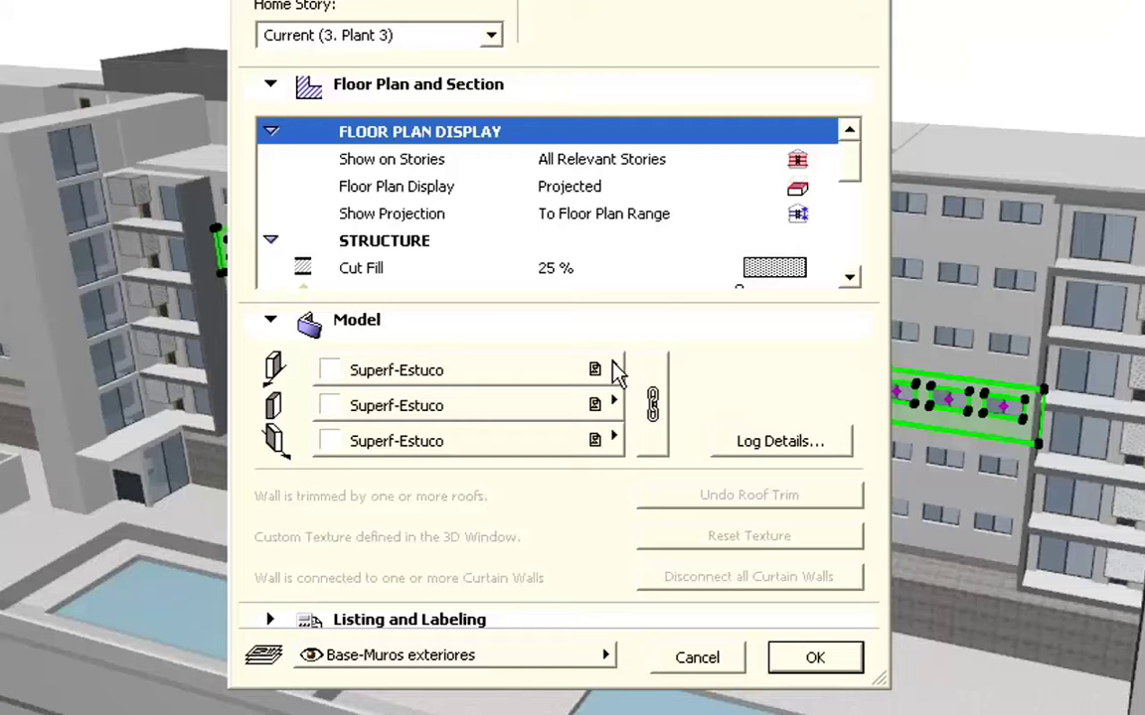
click(616, 370)
click(845, 664)
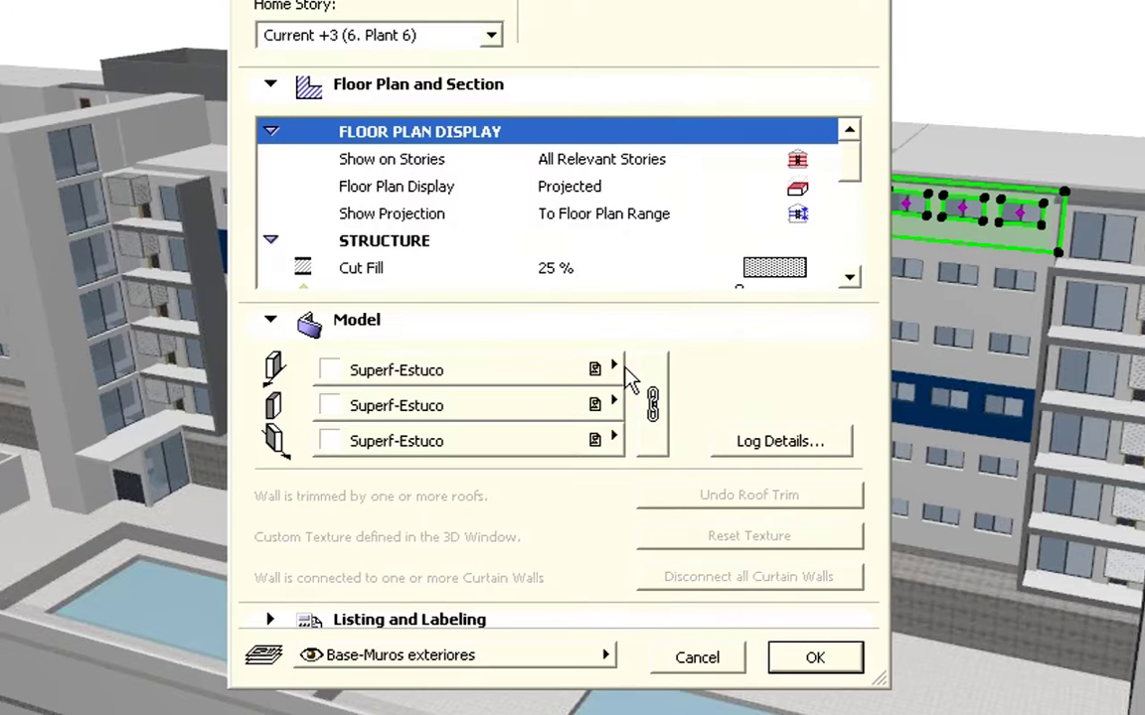
click(615, 370)
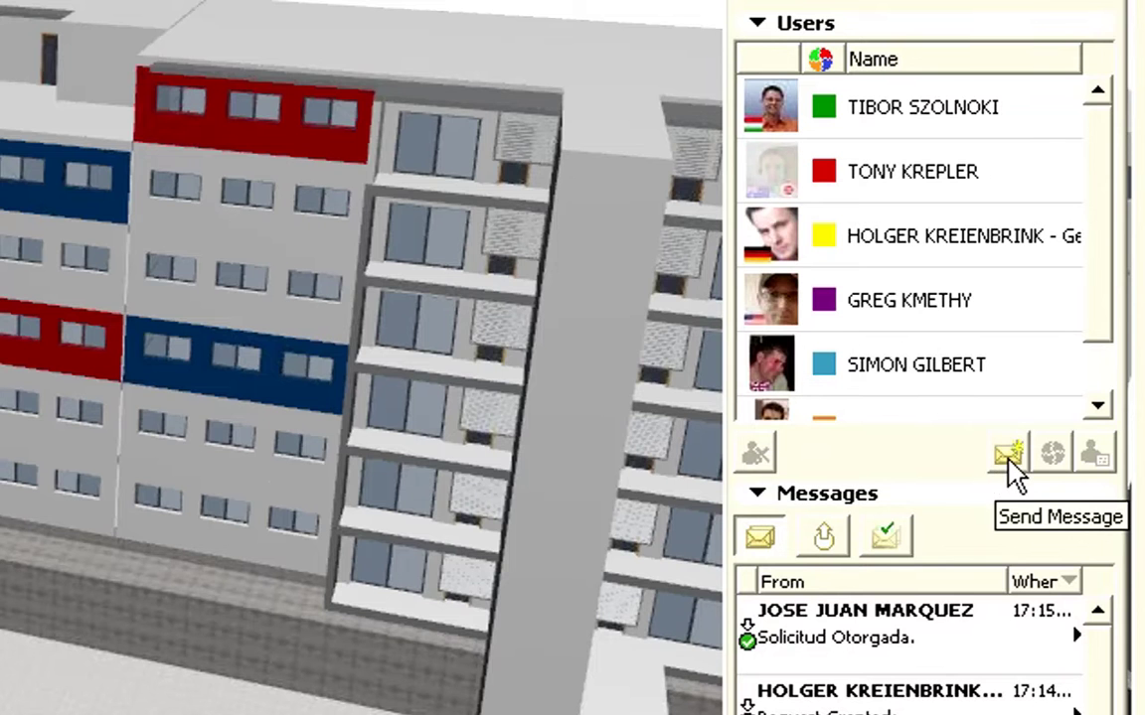
Send all users a high-priority message with no text and the task Send Changes attached.
click(1007, 459)
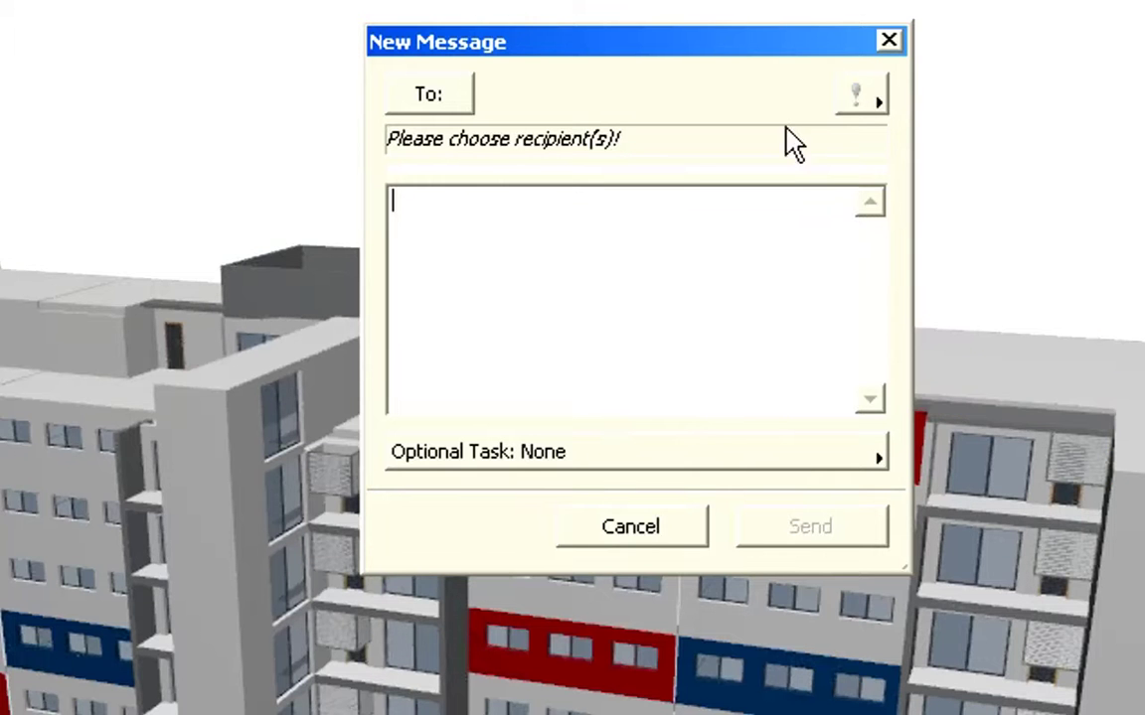
click(418, 96)
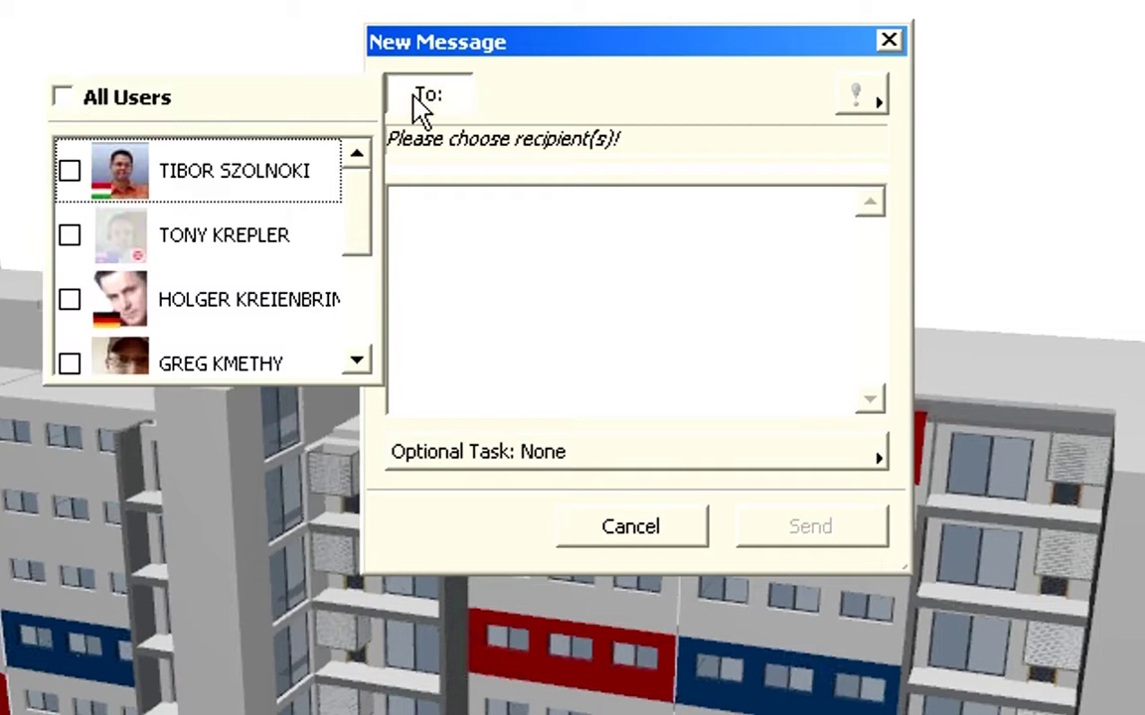
click(65, 98)
click(569, 258)
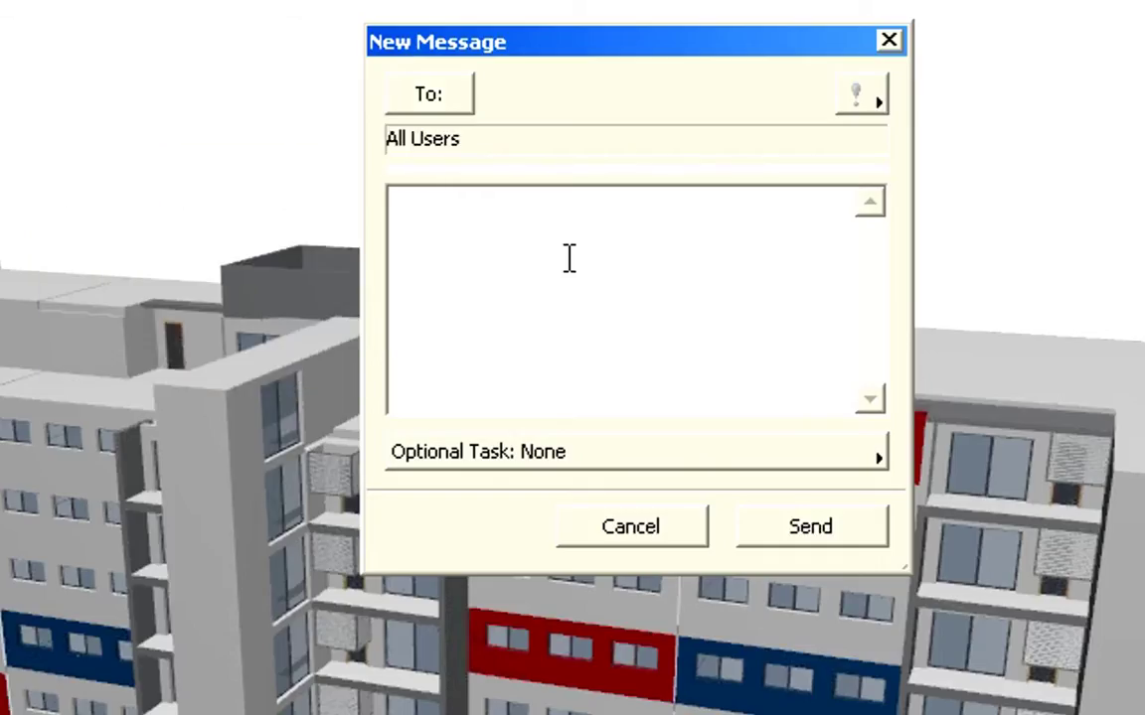
click(778, 457)
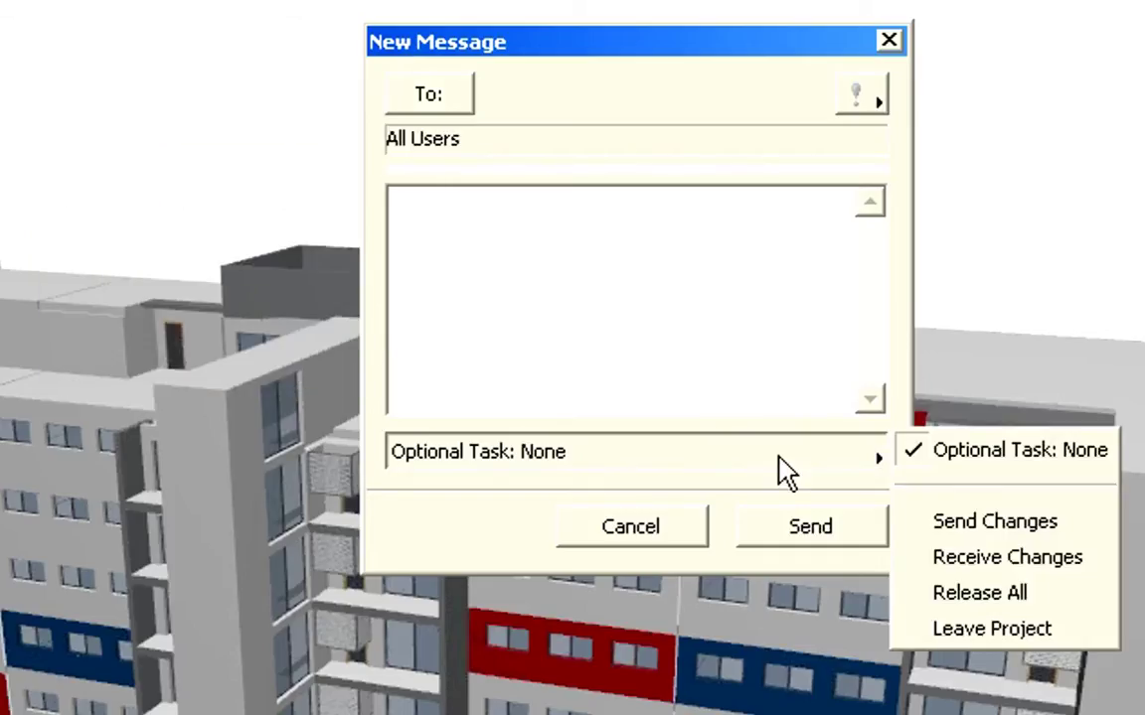
click(998, 523)
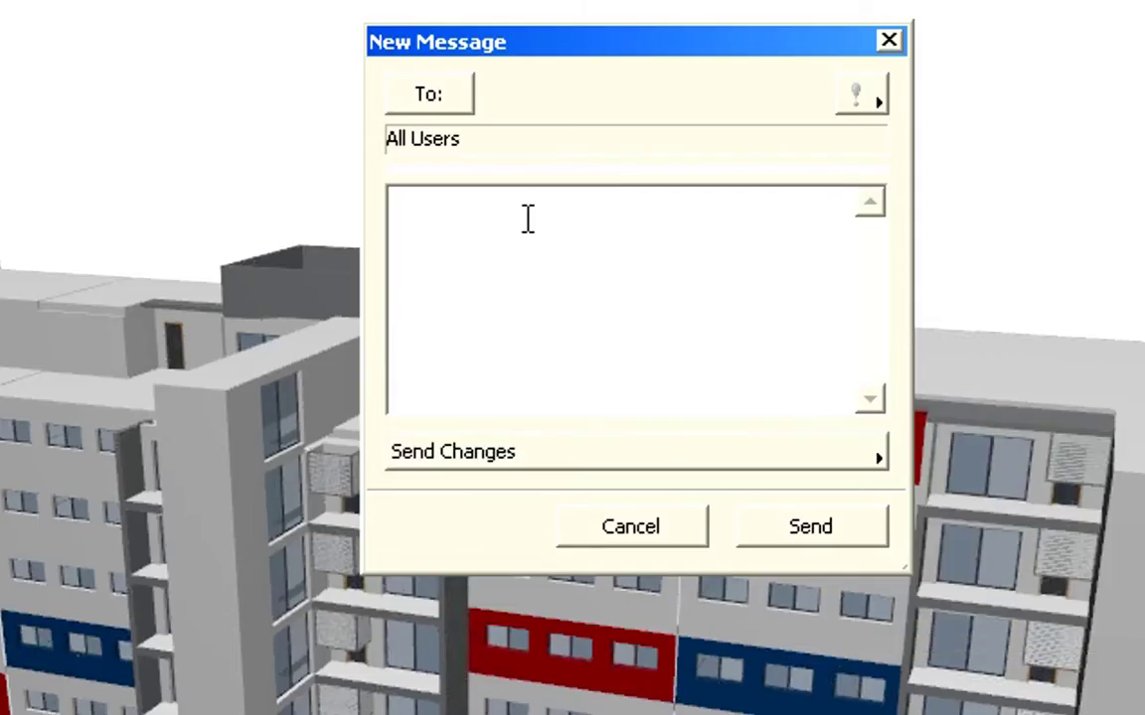
click(874, 99)
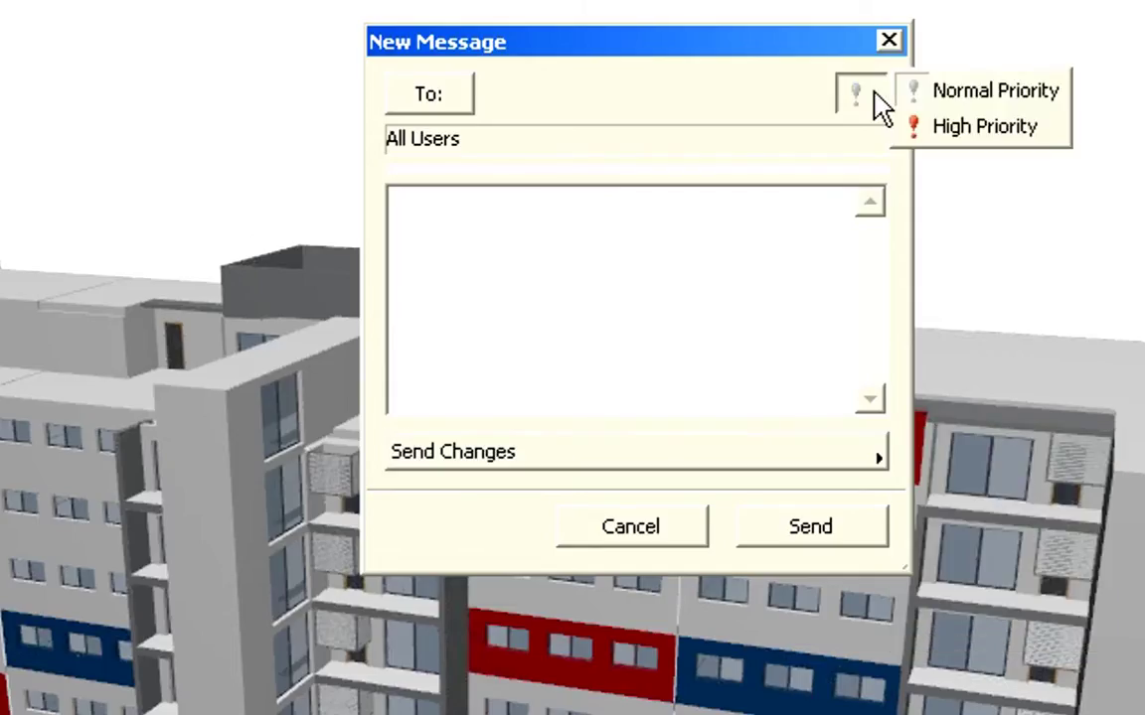
click(984, 127)
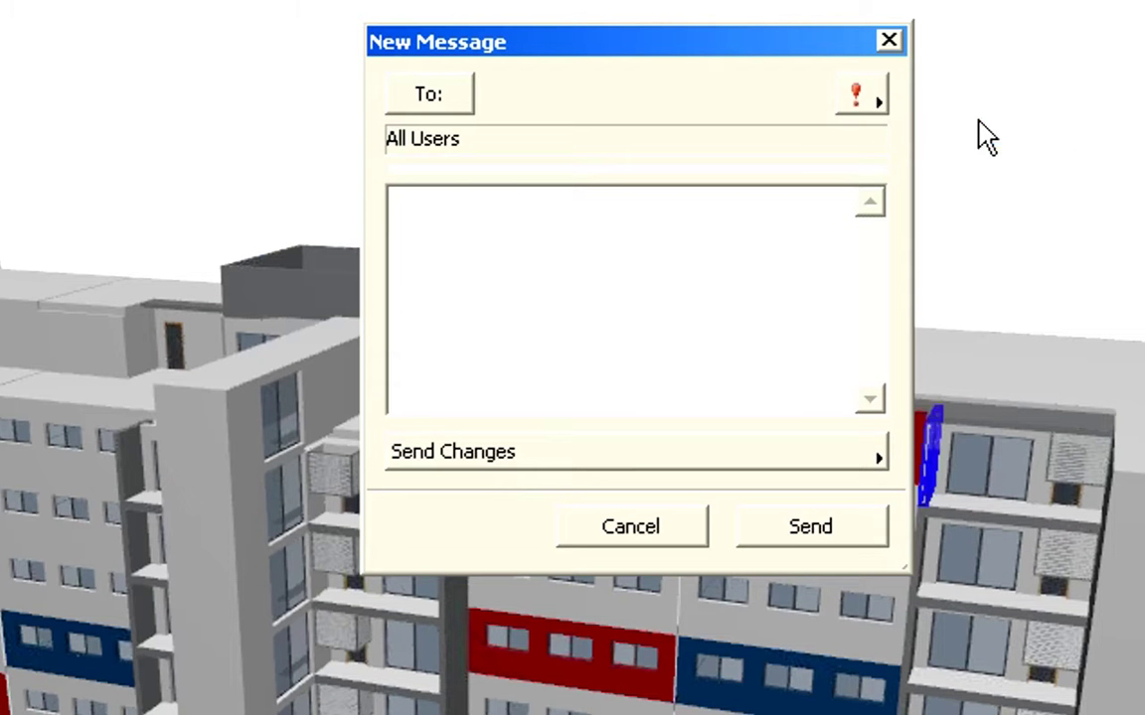
click(795, 528)
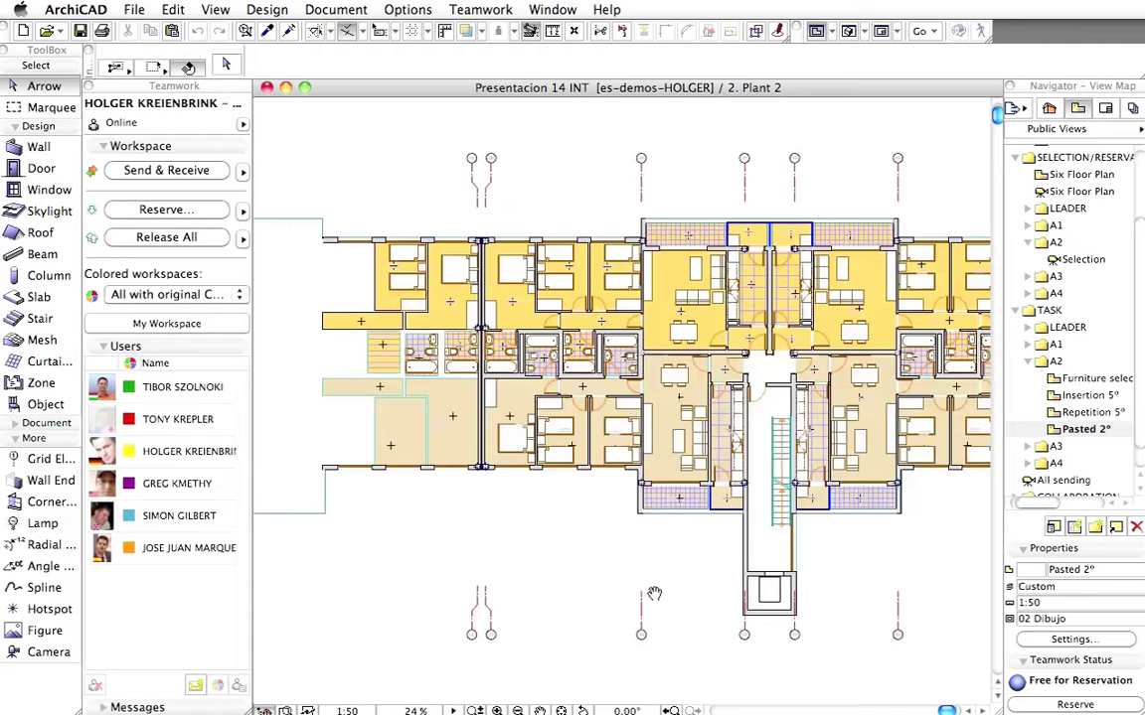
Open the high-priority message, reply to its sender by name with "I just sent you the changes! Bye" and a signature, and send the changes.
middle_drag(654, 593, 692, 584)
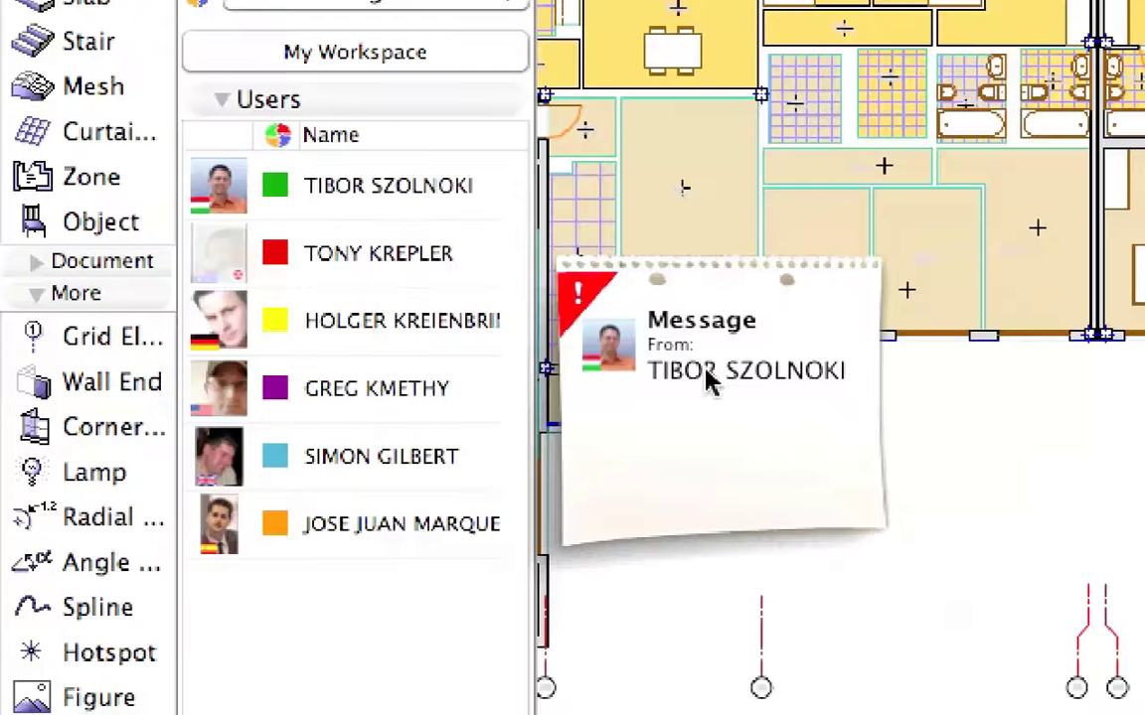
click(348, 482)
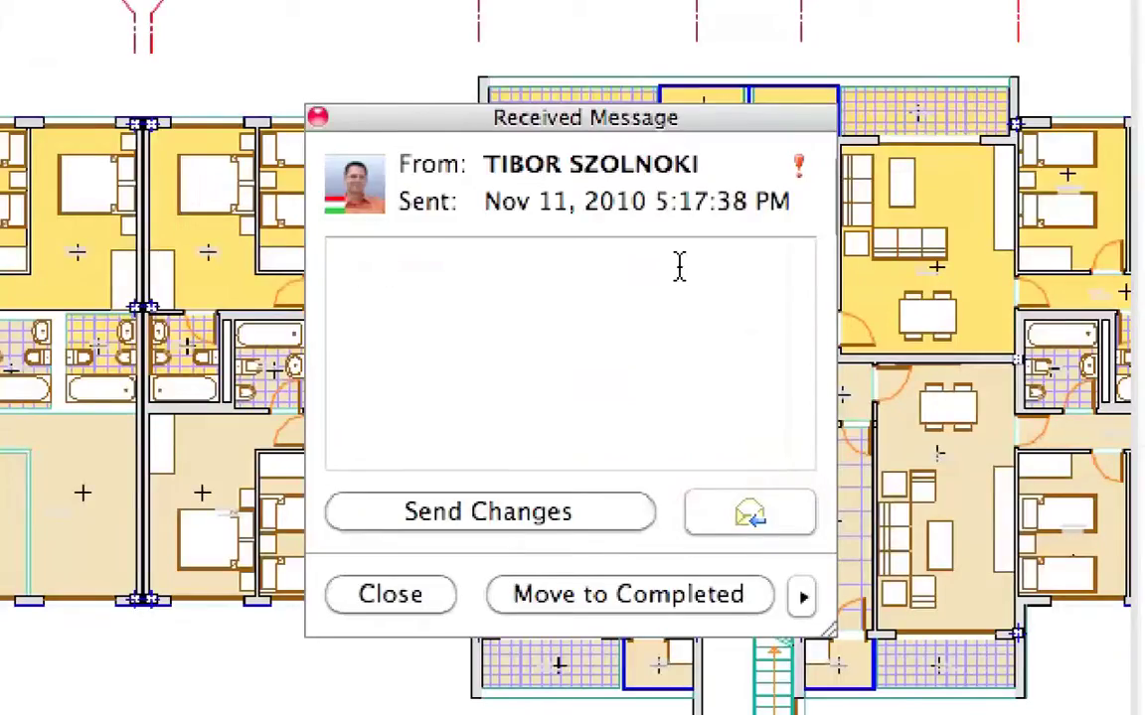
click(616, 274)
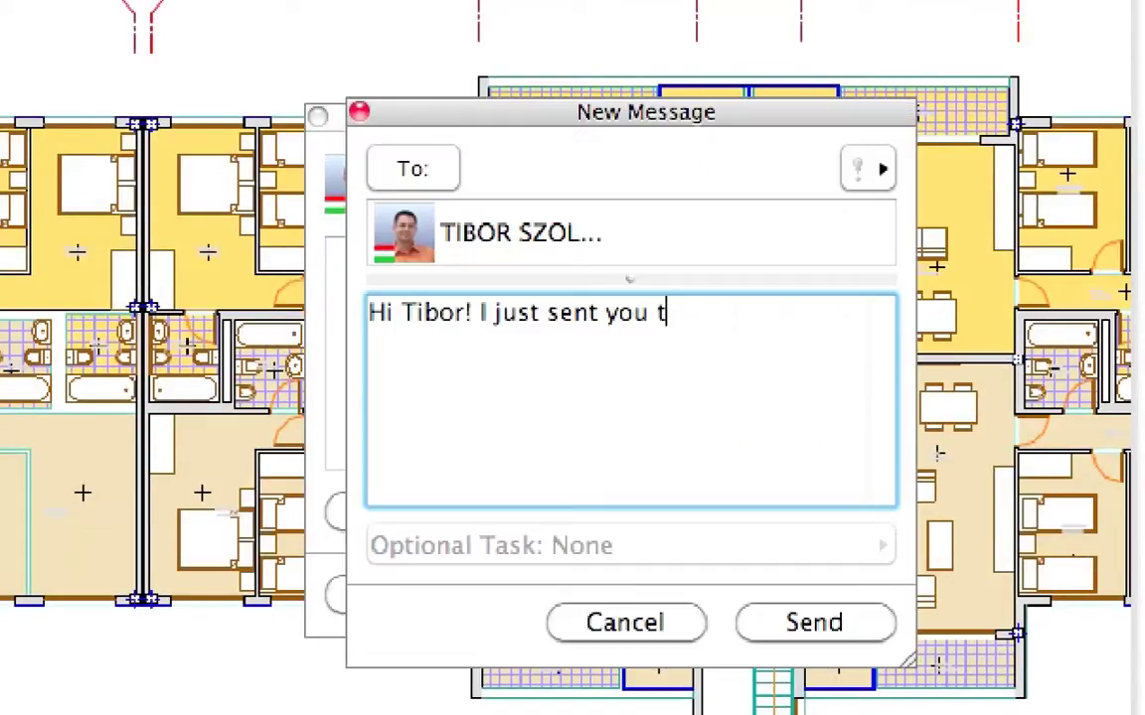
text(he ch)
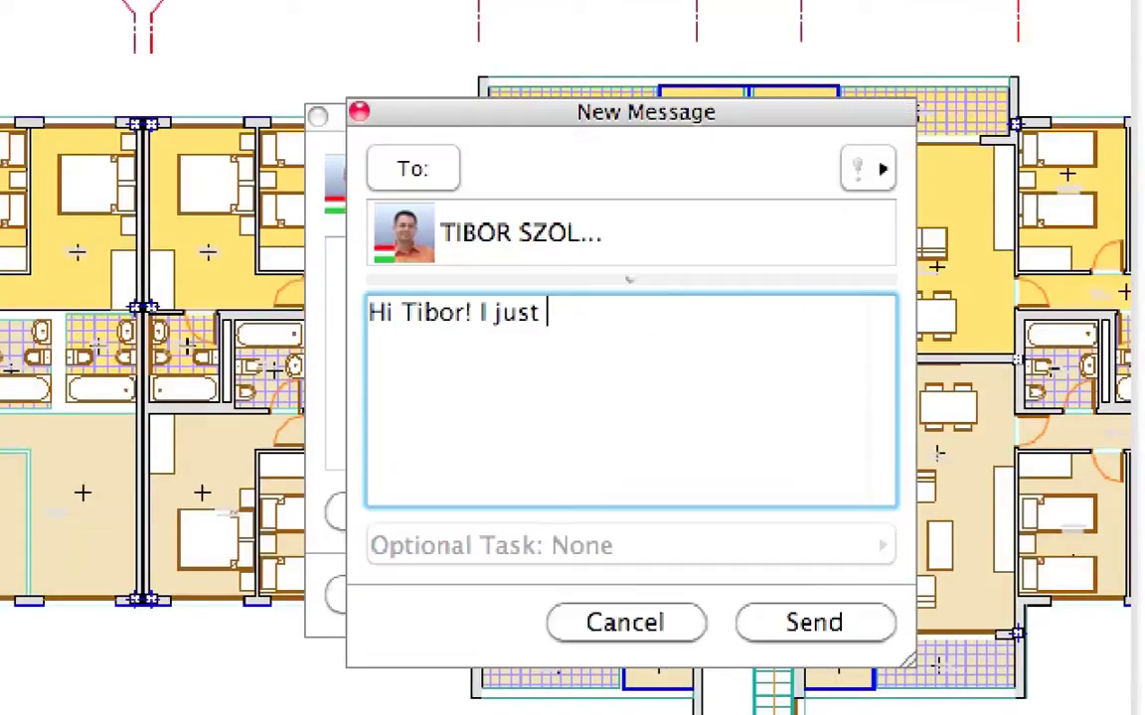
text(sent you the changes! Bye)
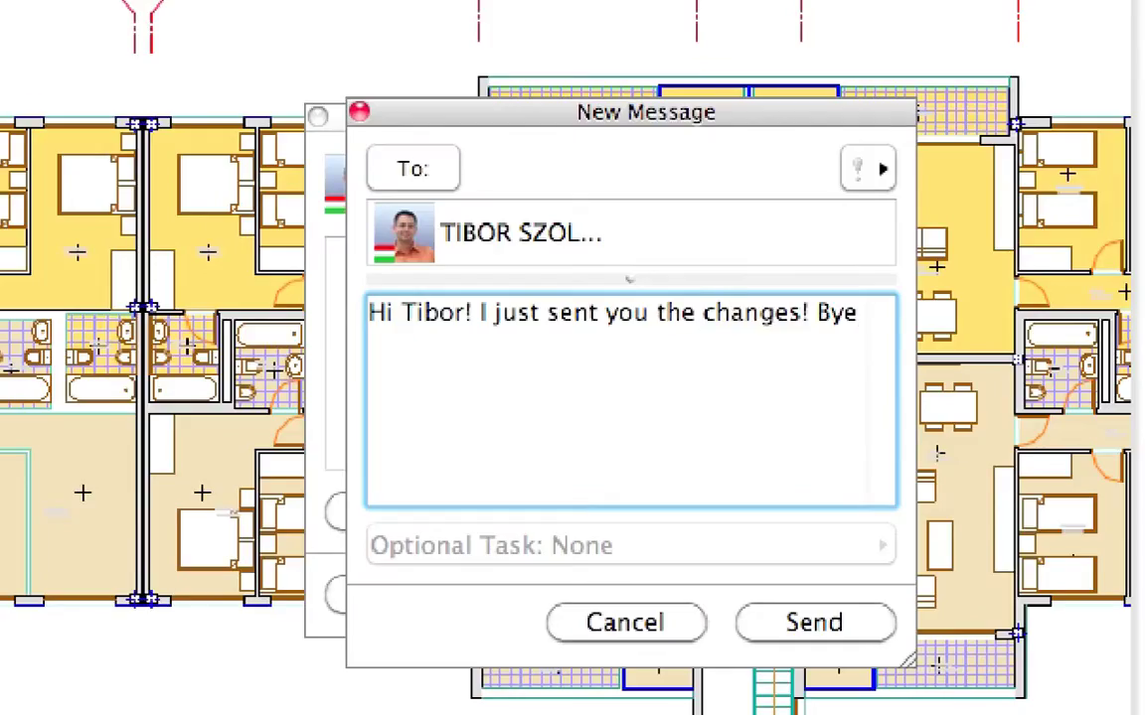
text(, Holger)
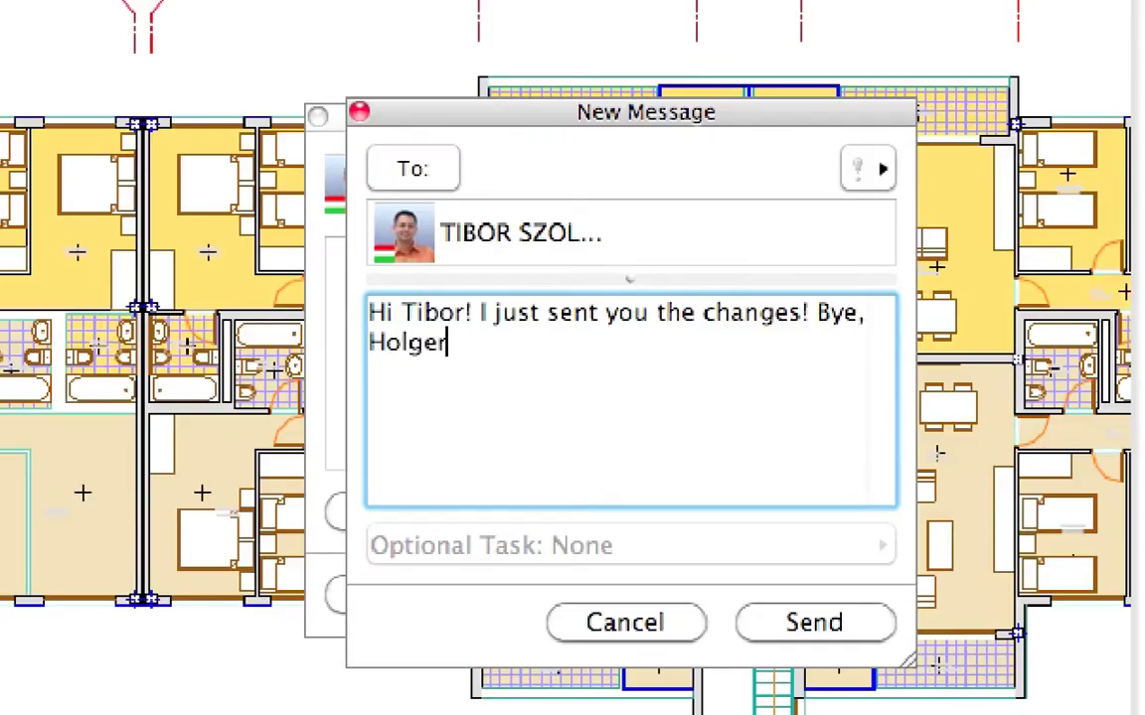
click(815, 618)
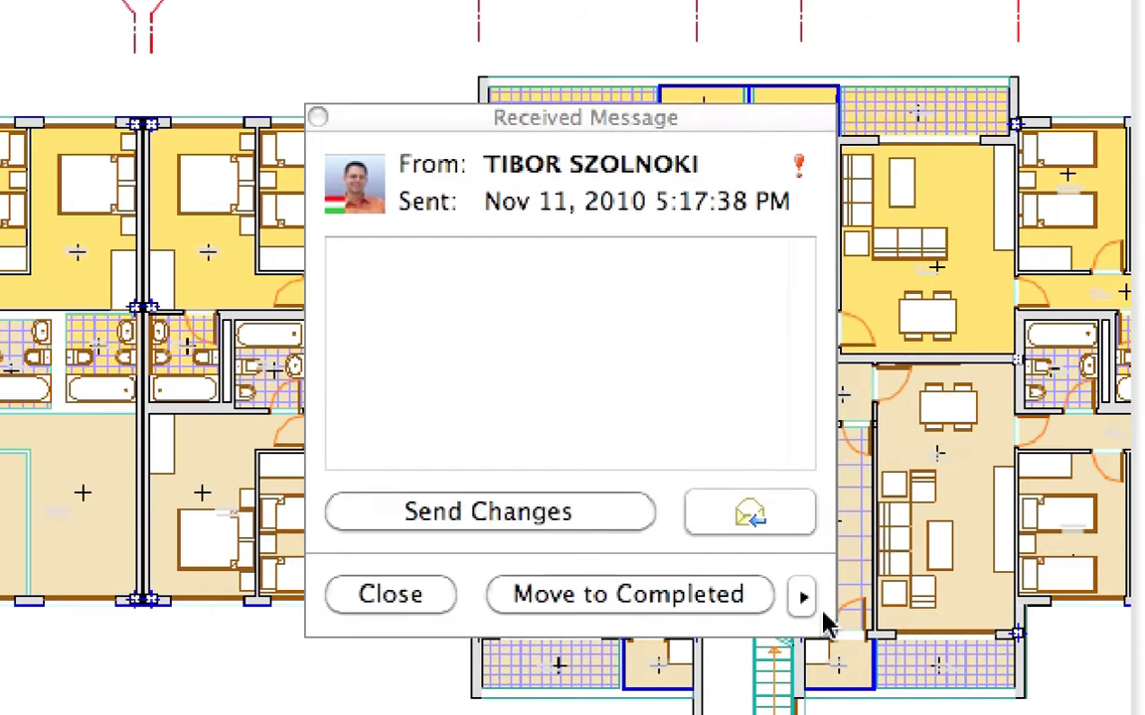
click(586, 513)
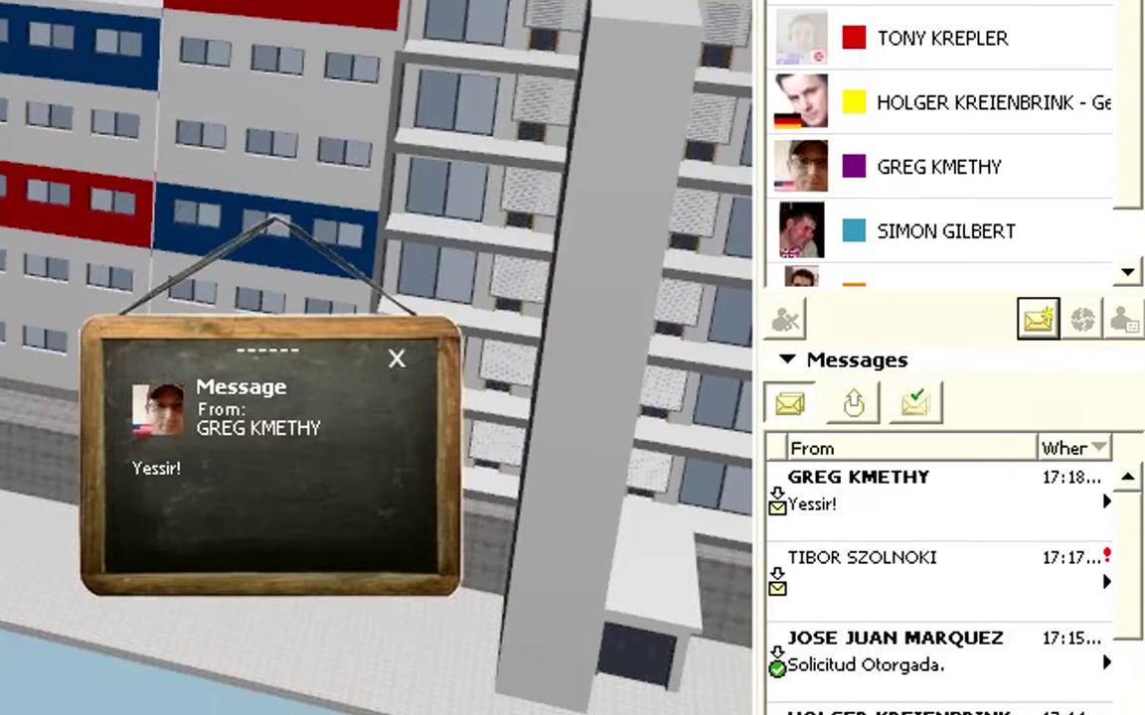
Dismiss the incoming "Yessir!" reply, and with the colored workspaces set to Show Reservation by Users, send and receive the project changes.
click(398, 361)
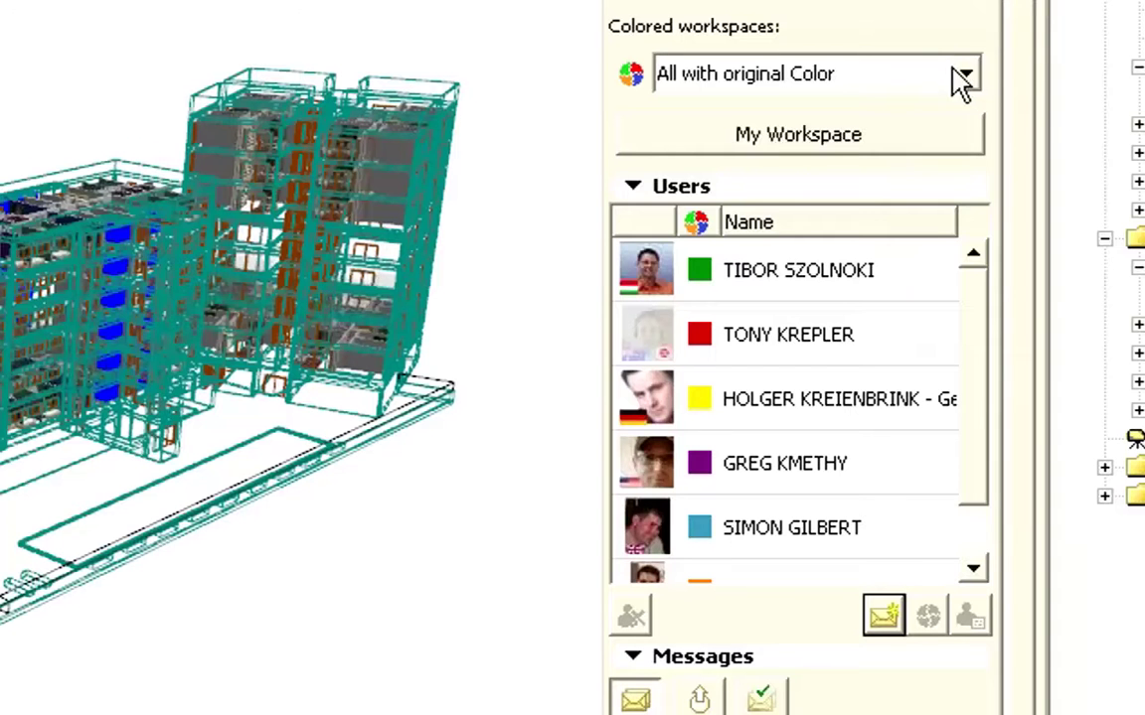
click(956, 243)
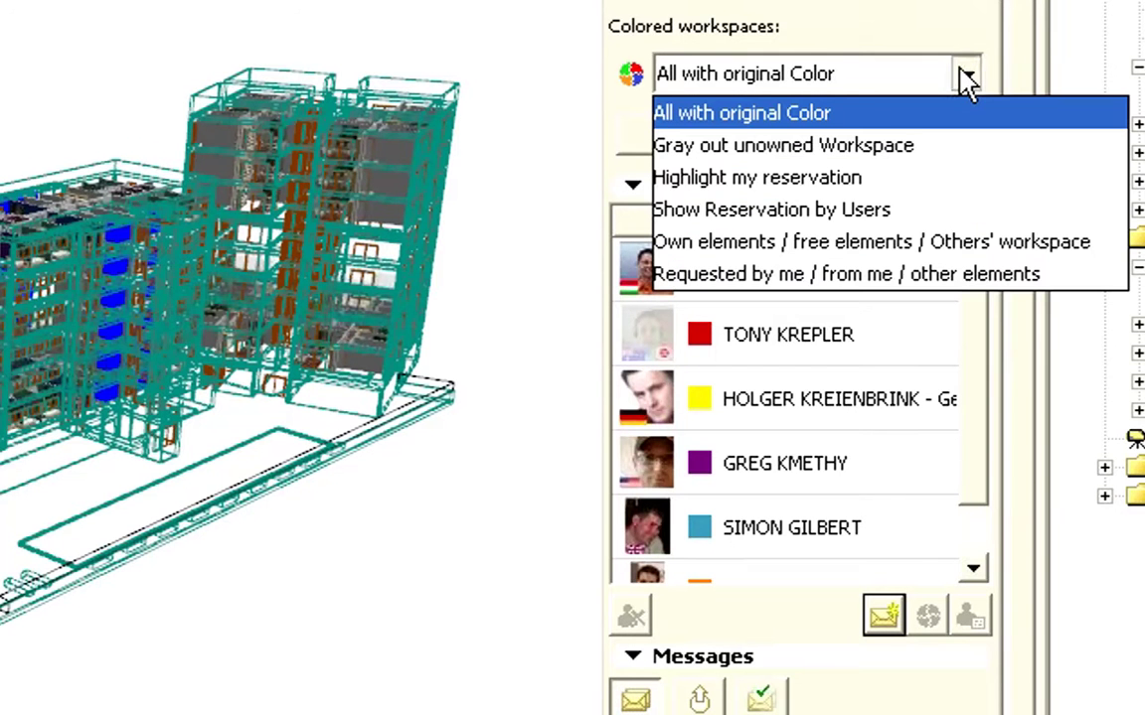
click(824, 214)
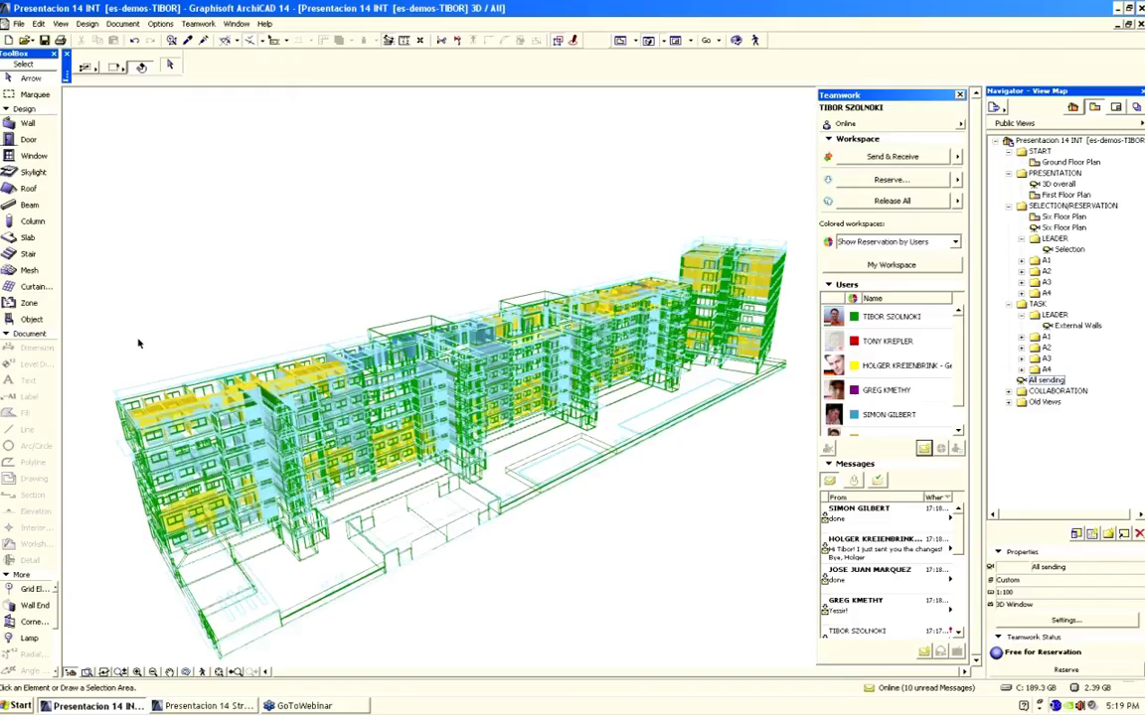
shift+middle_drag(139, 343, 256, 292)
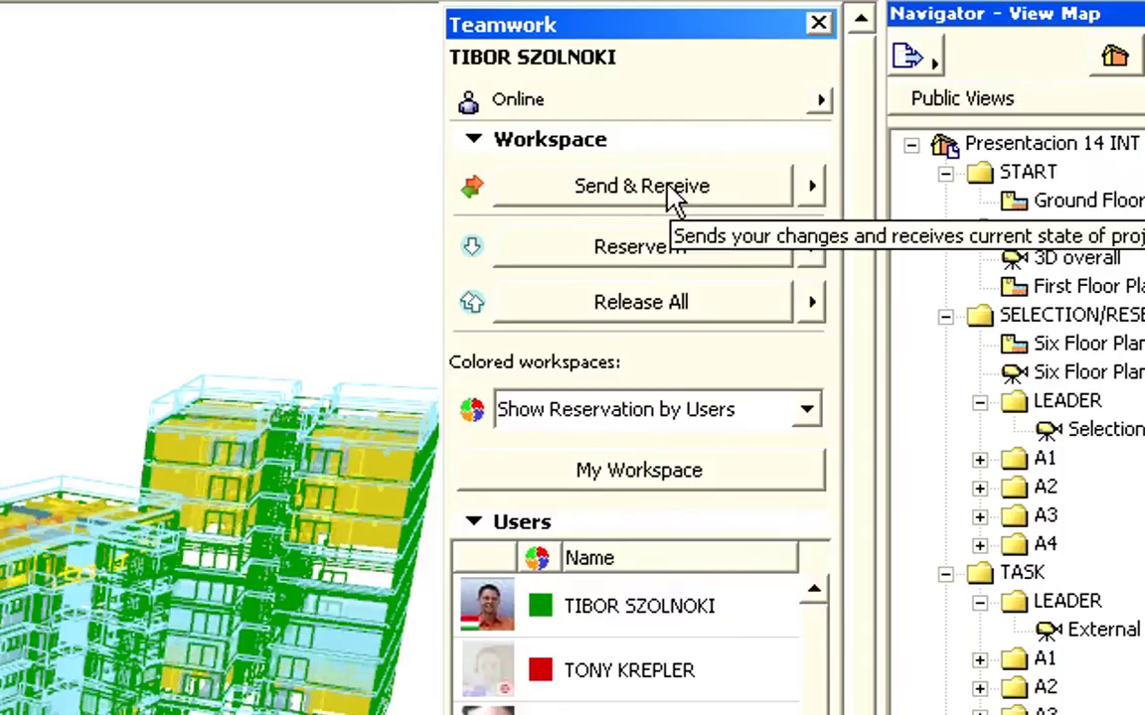
click(674, 197)
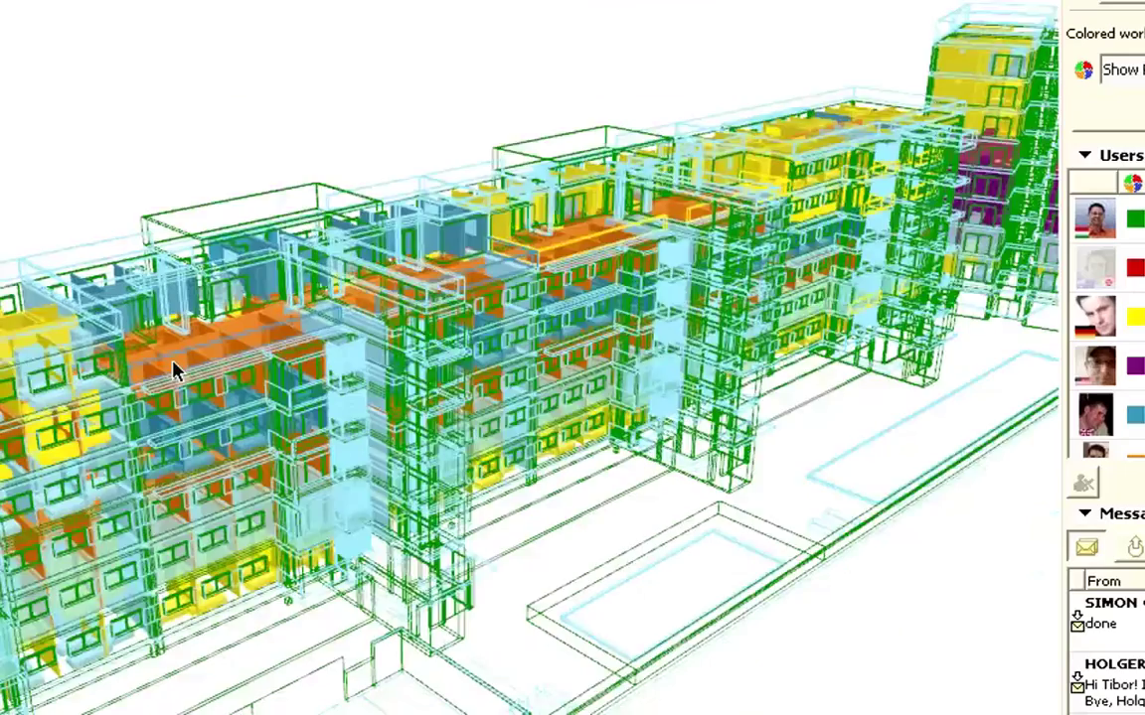
Examine the reserved floors of the long building and the tower in 3D, and open the floor plan of 3. Plant 3.
scroll(388, 387, up, 2)
mouse_move(392, 385)
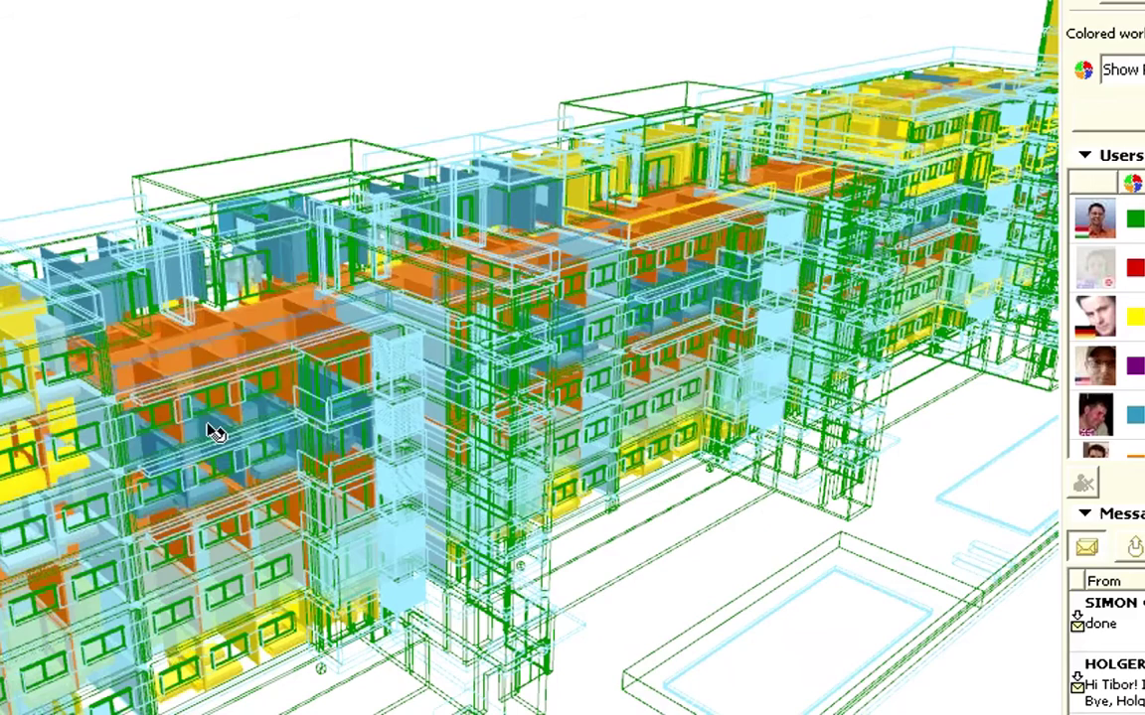
mouse_move(214, 433)
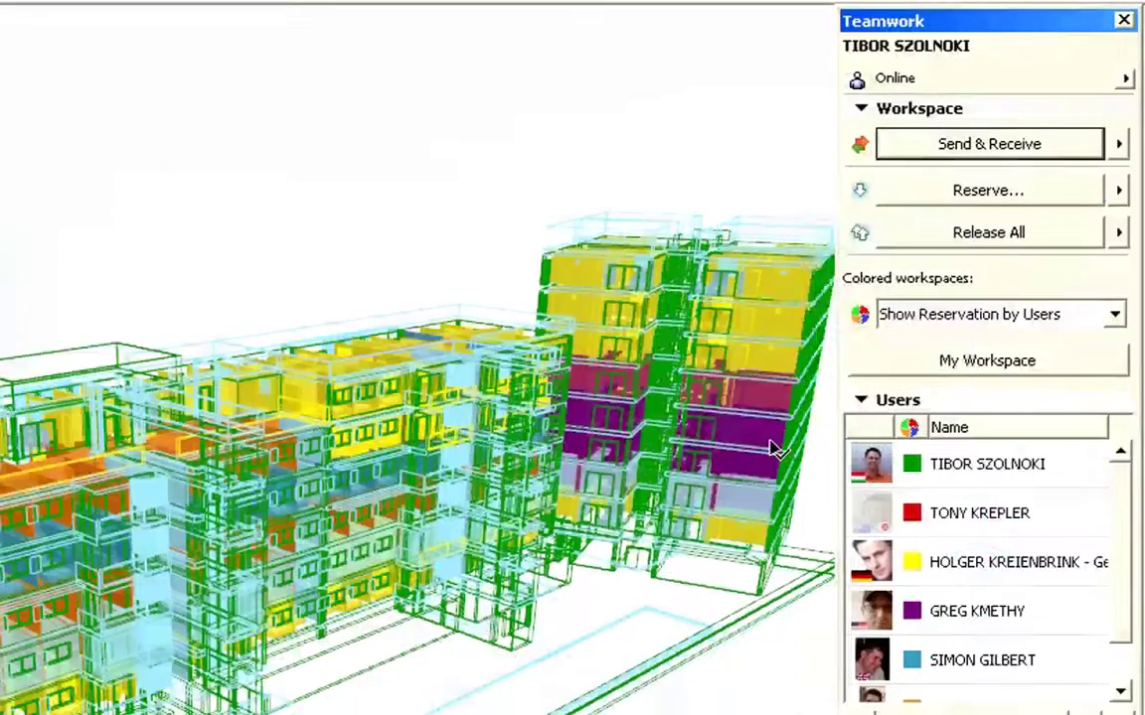
mouse_move(778, 449)
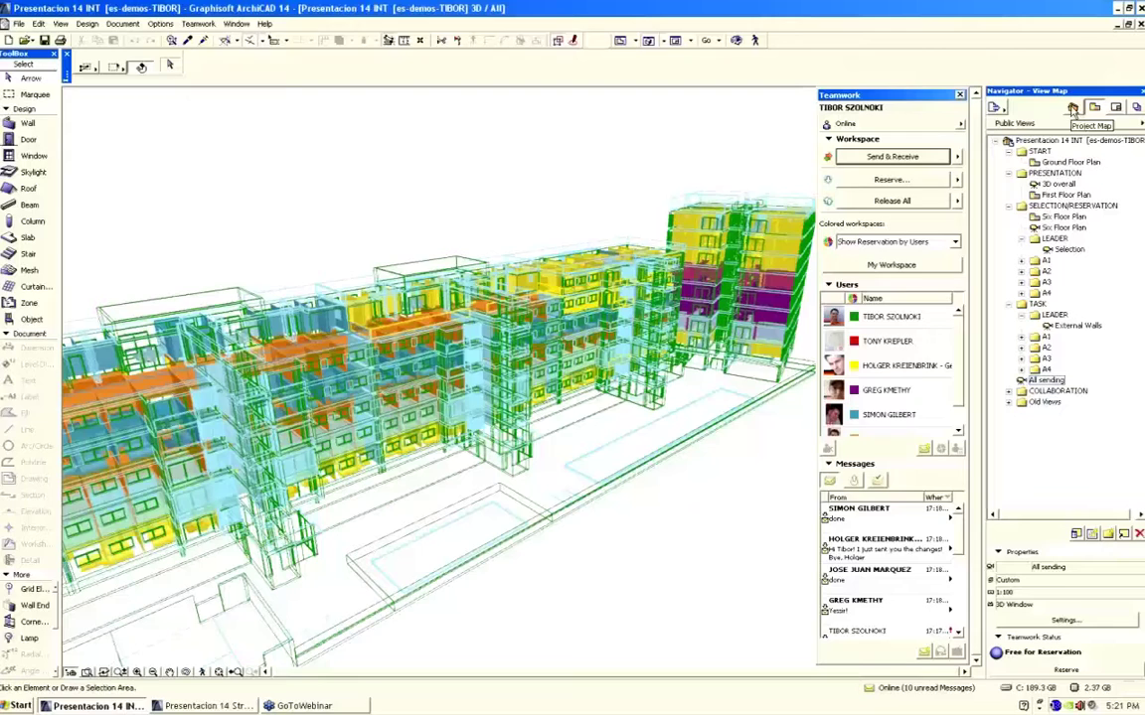
click(1073, 110)
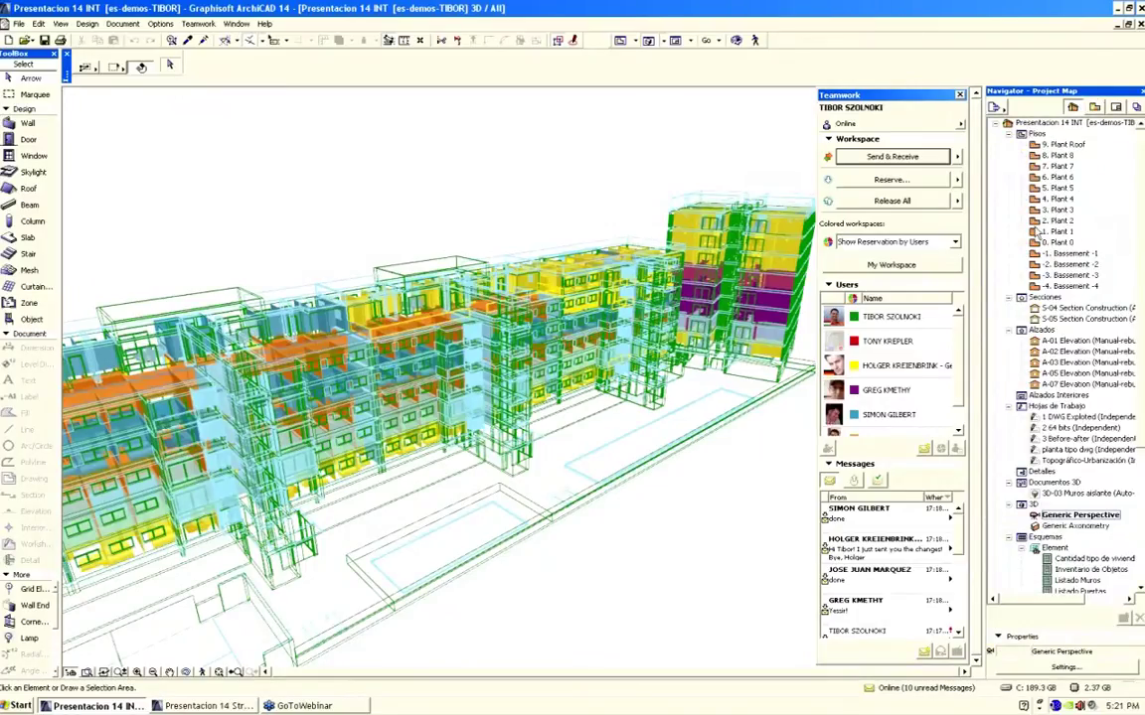
double_click(1059, 211)
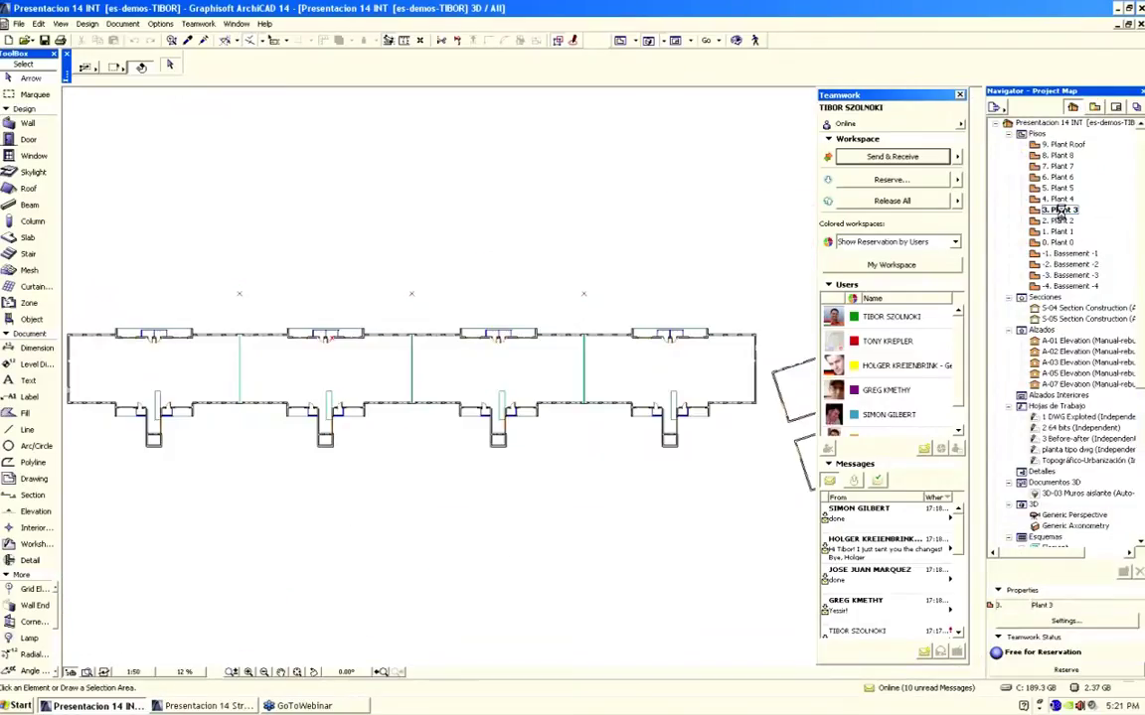
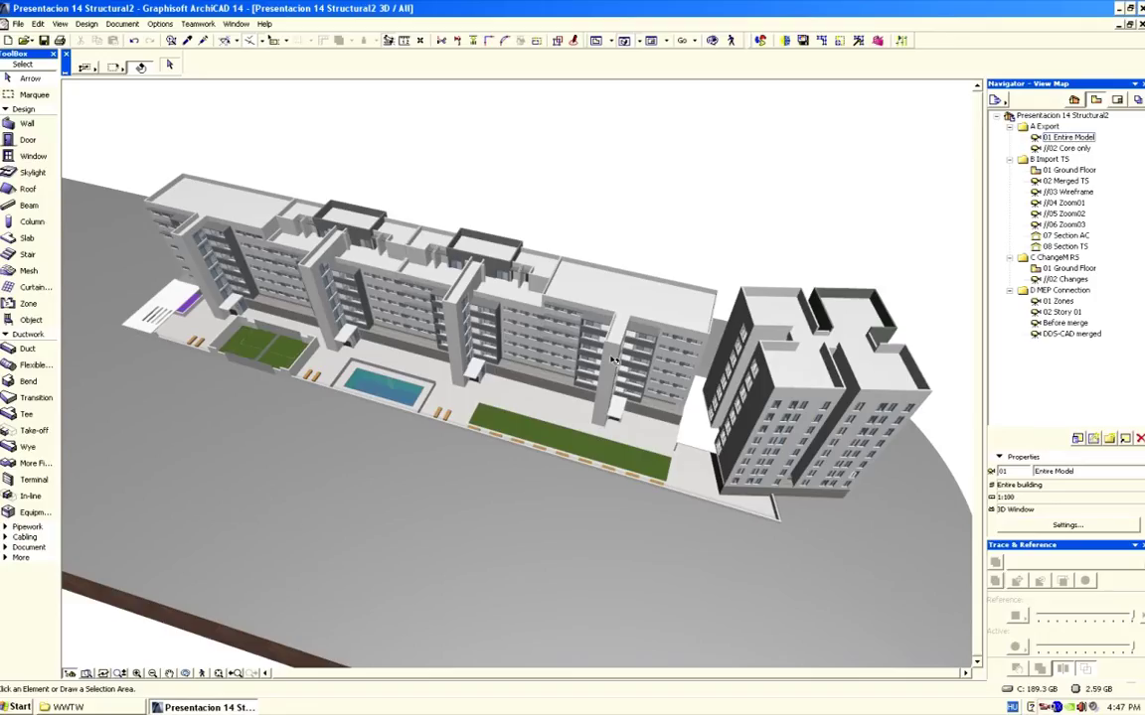
Open the settings of a wall on the front stair tower in the structural model and select its Structural Function classification under Listing and Labeling.
click(38, 125)
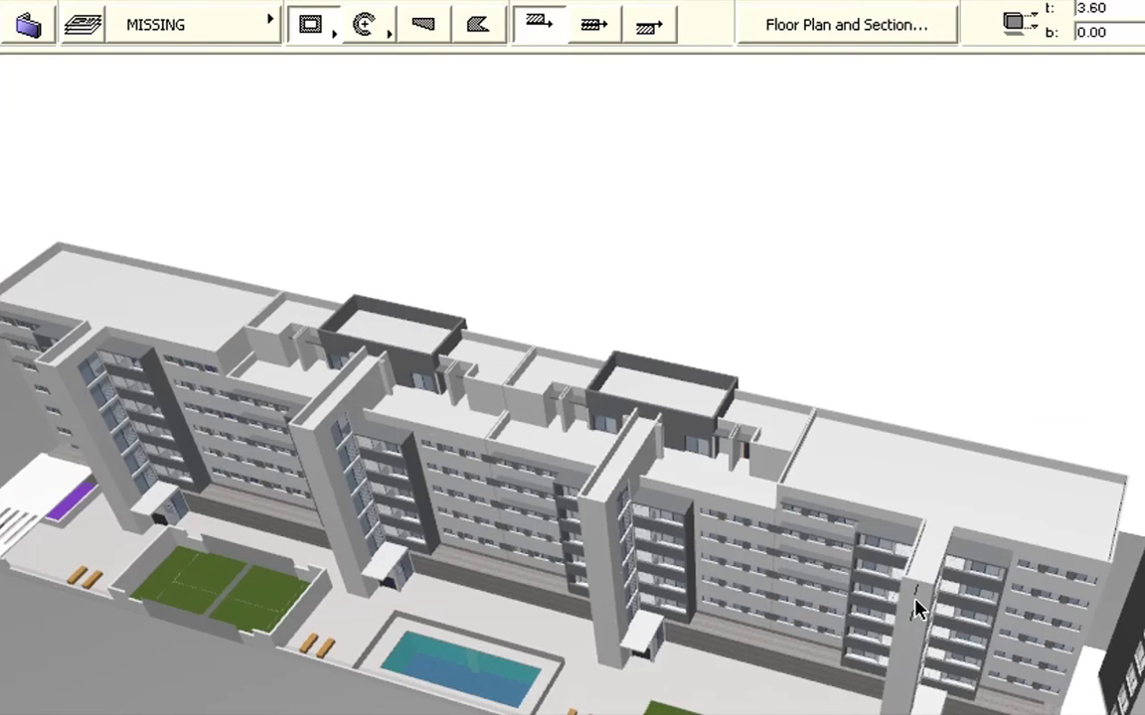
click(915, 603)
click(27, 25)
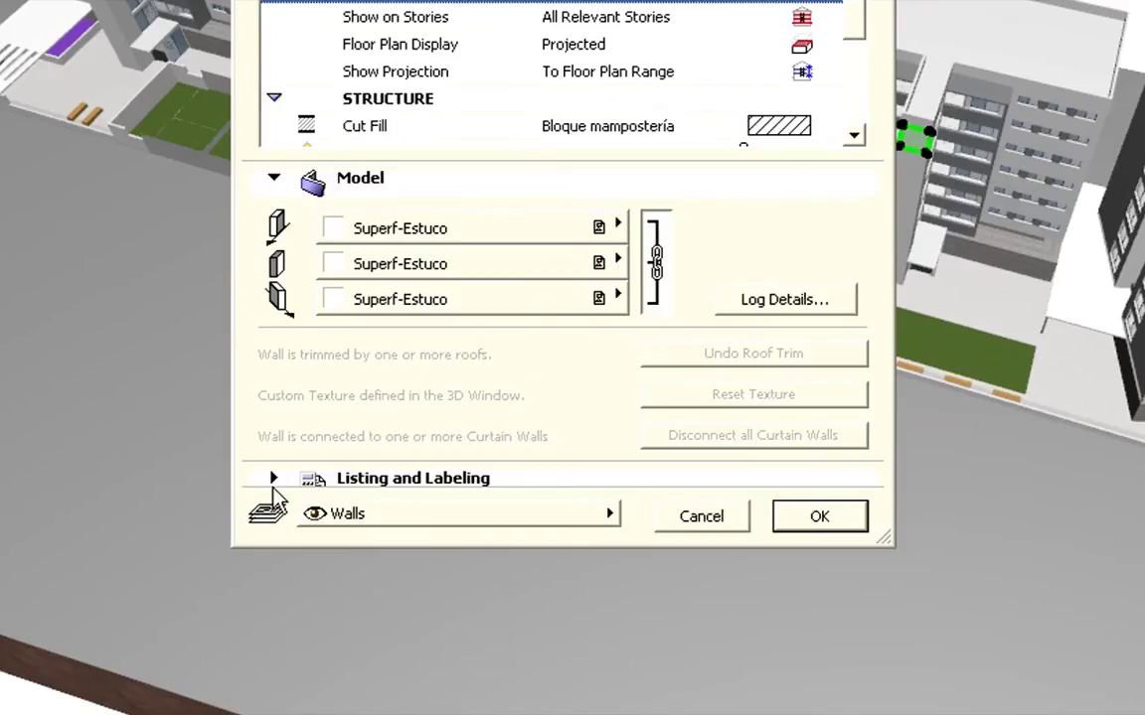
click(274, 481)
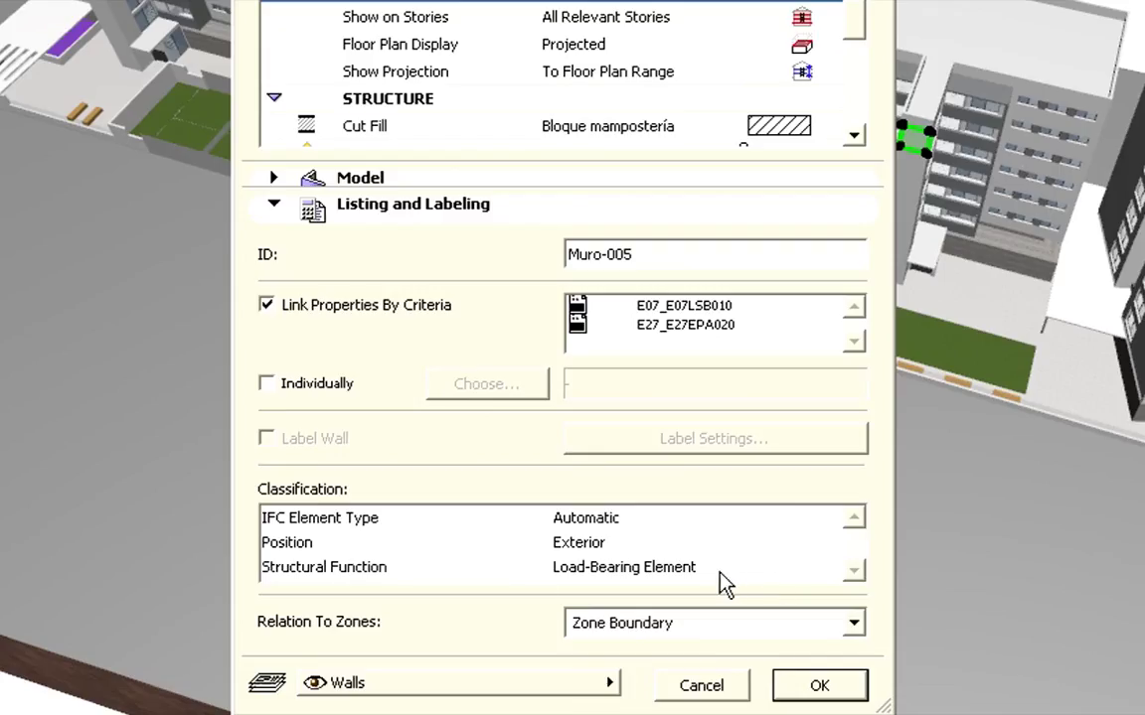
click(809, 568)
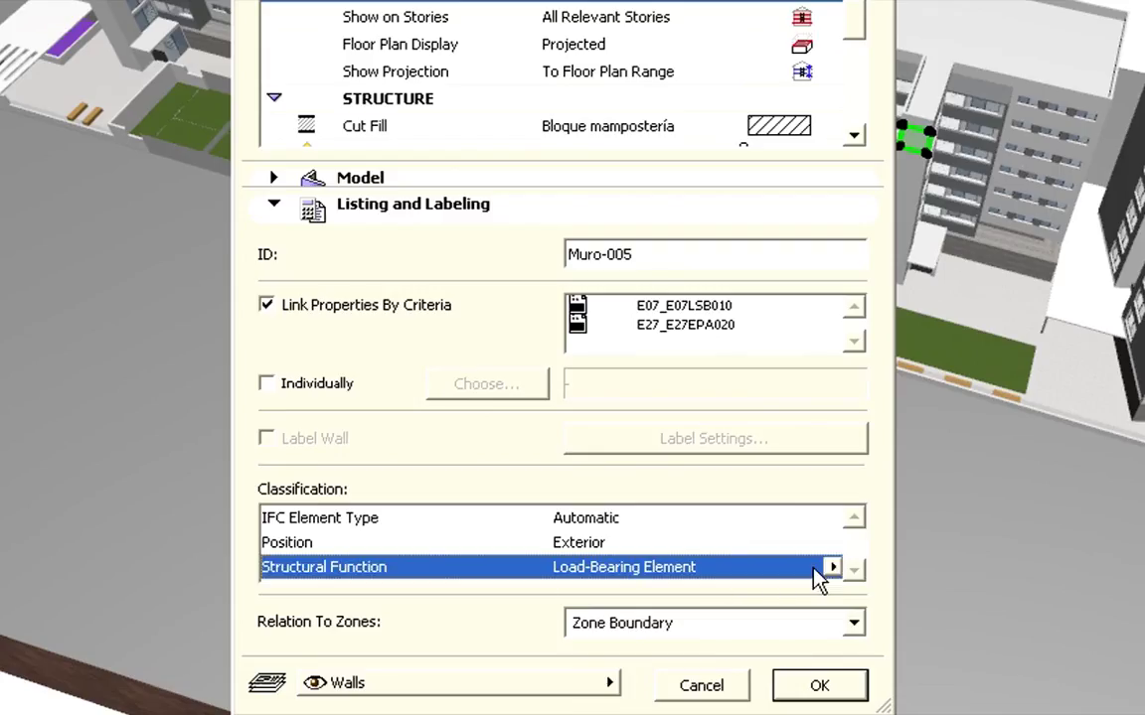